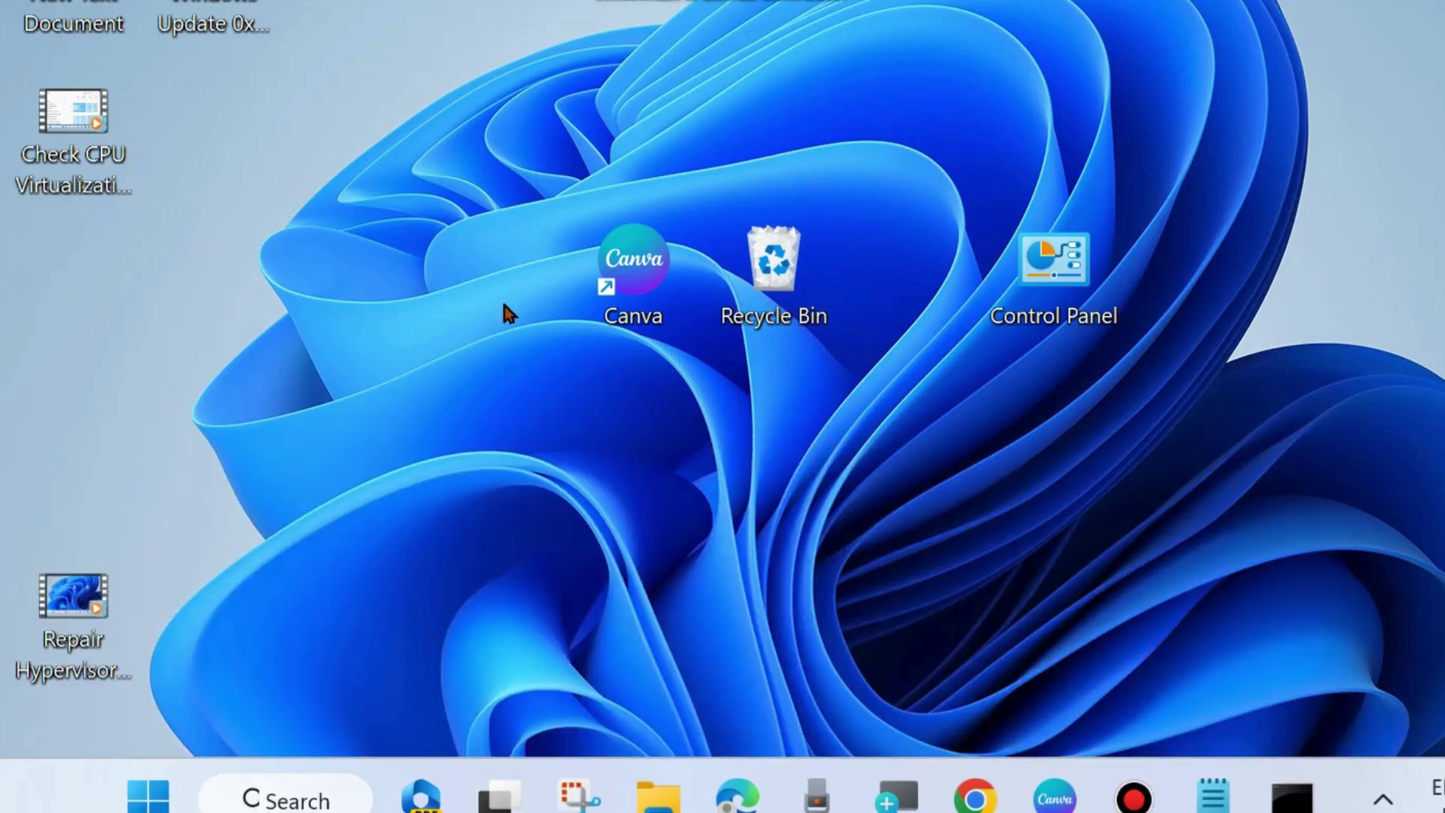
- Open the Run box from the Win+X menu and submit msconfig
right_click(149, 797)
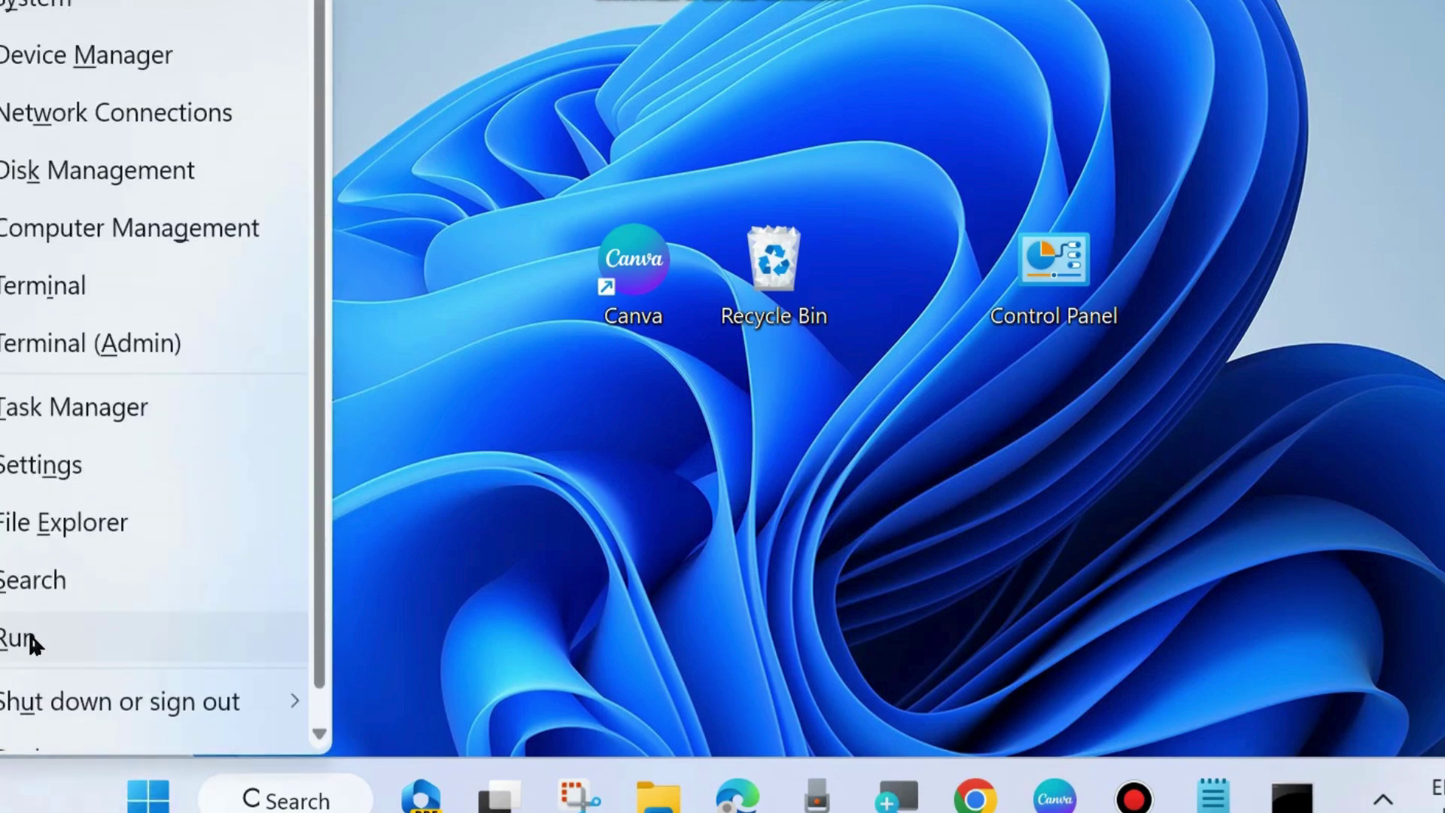
click(27, 641)
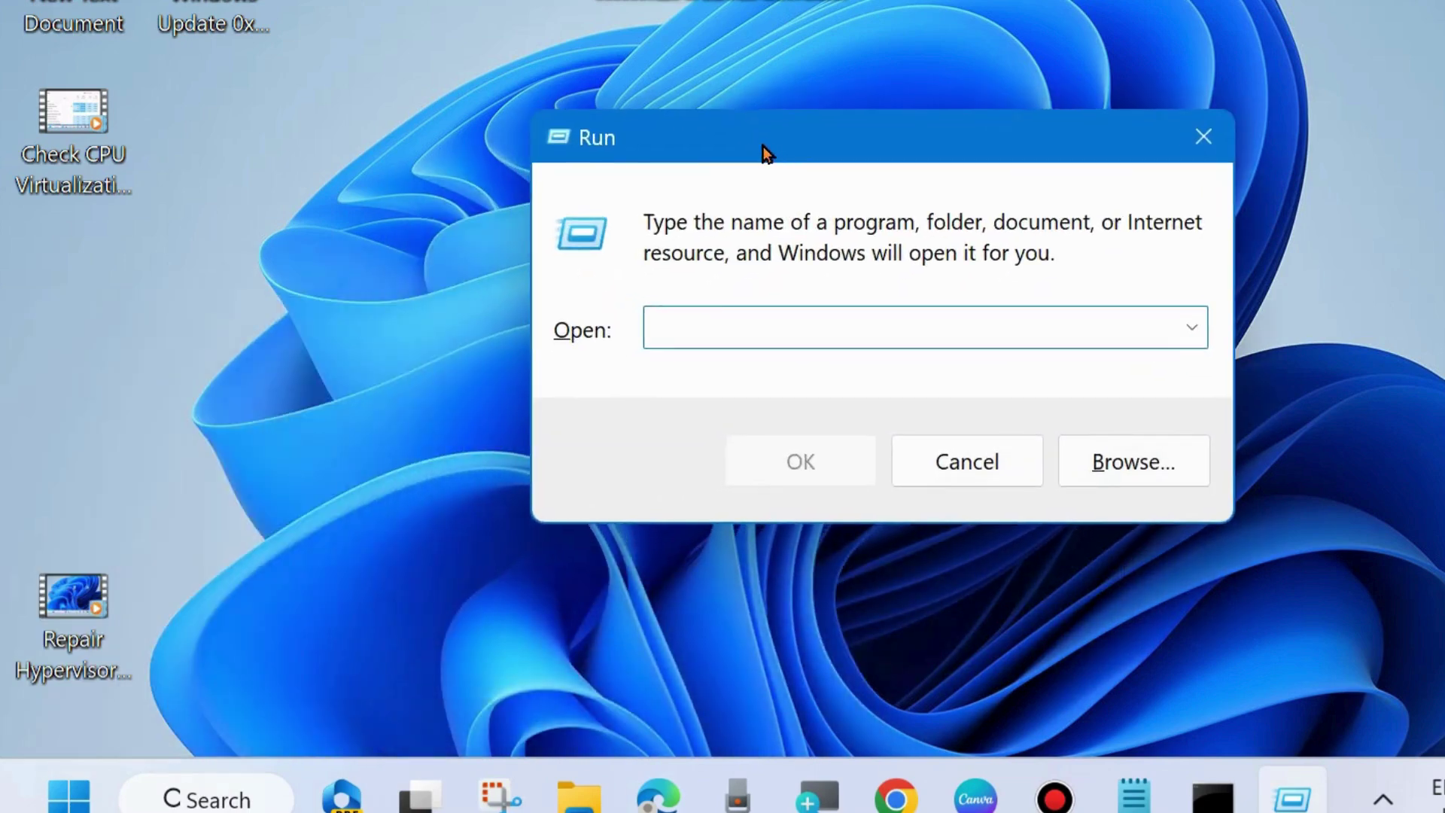
text(s)
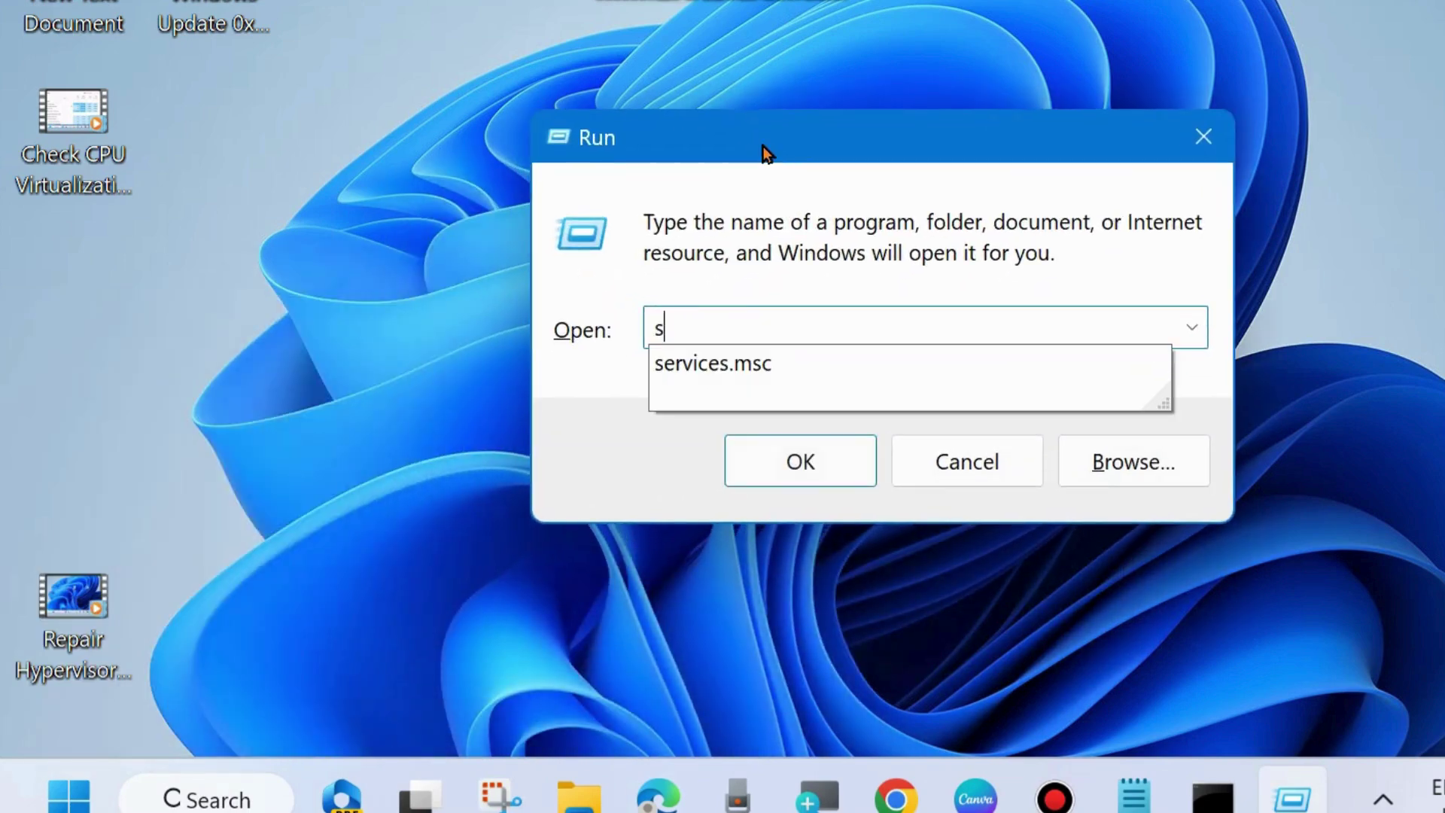
key(BackSpace)
text(msc)
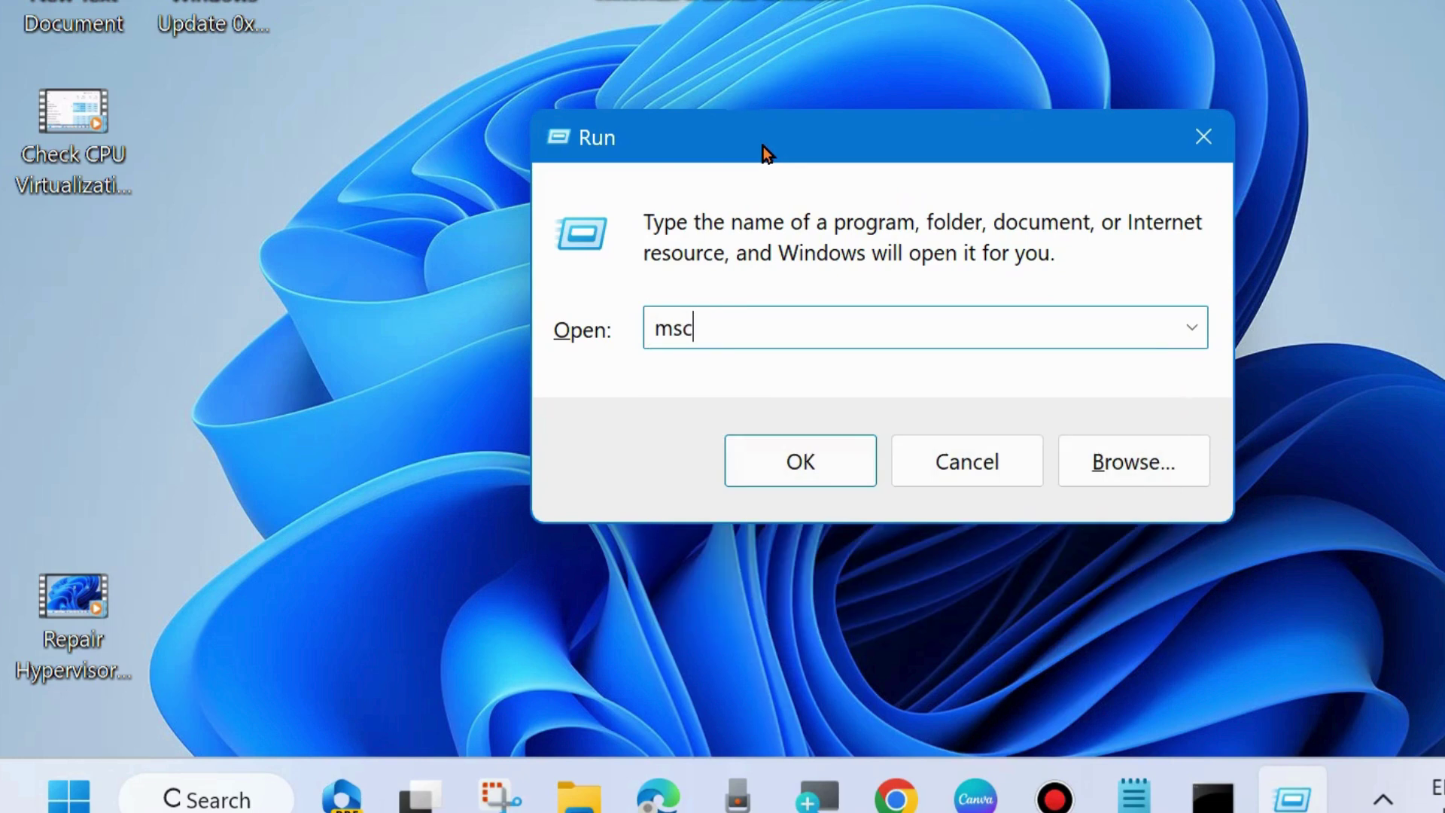
text(onfig)
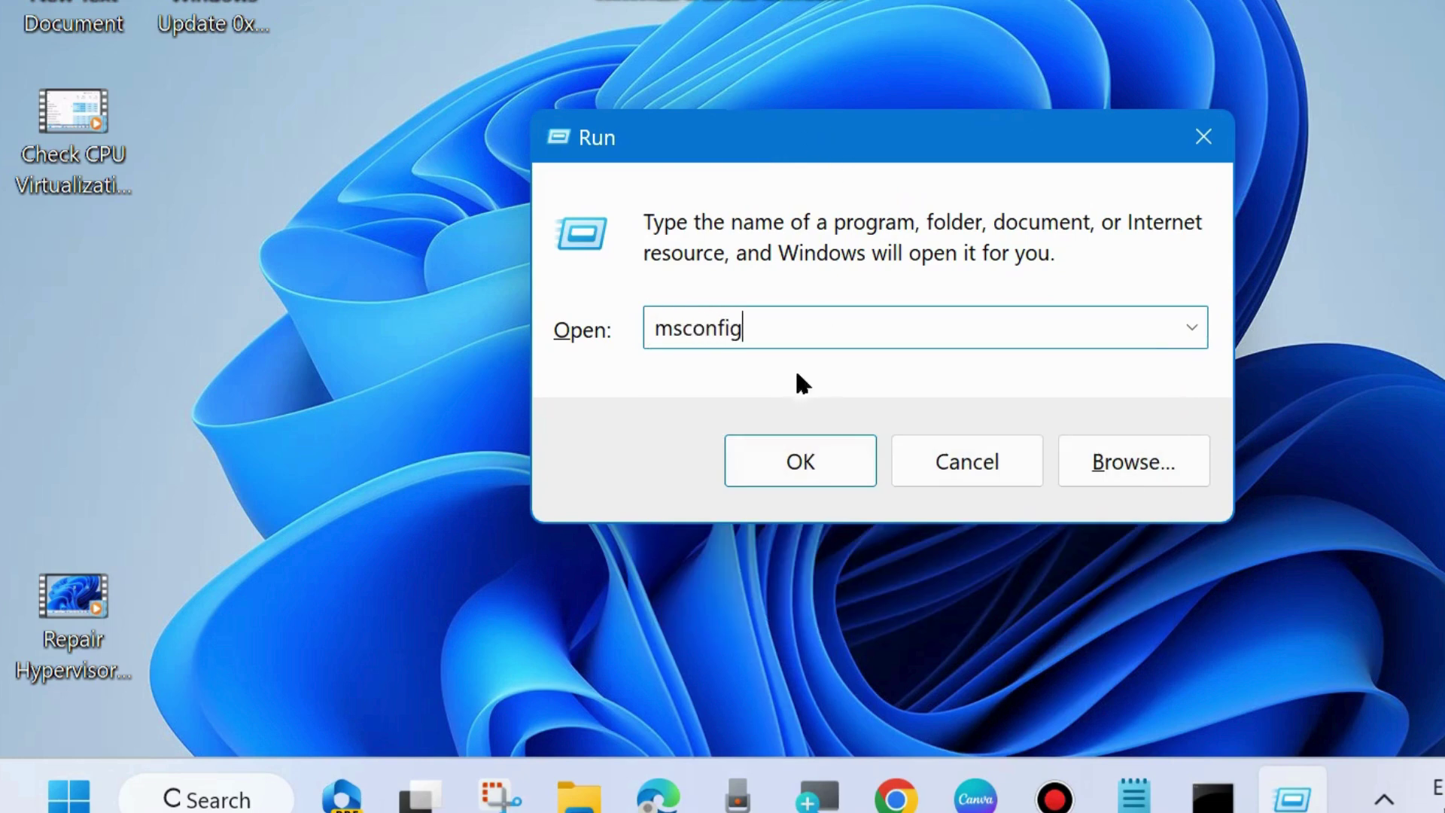
- Enable Minimal safe boot in System Configuration's boot settings, then close the utility
click(805, 479)
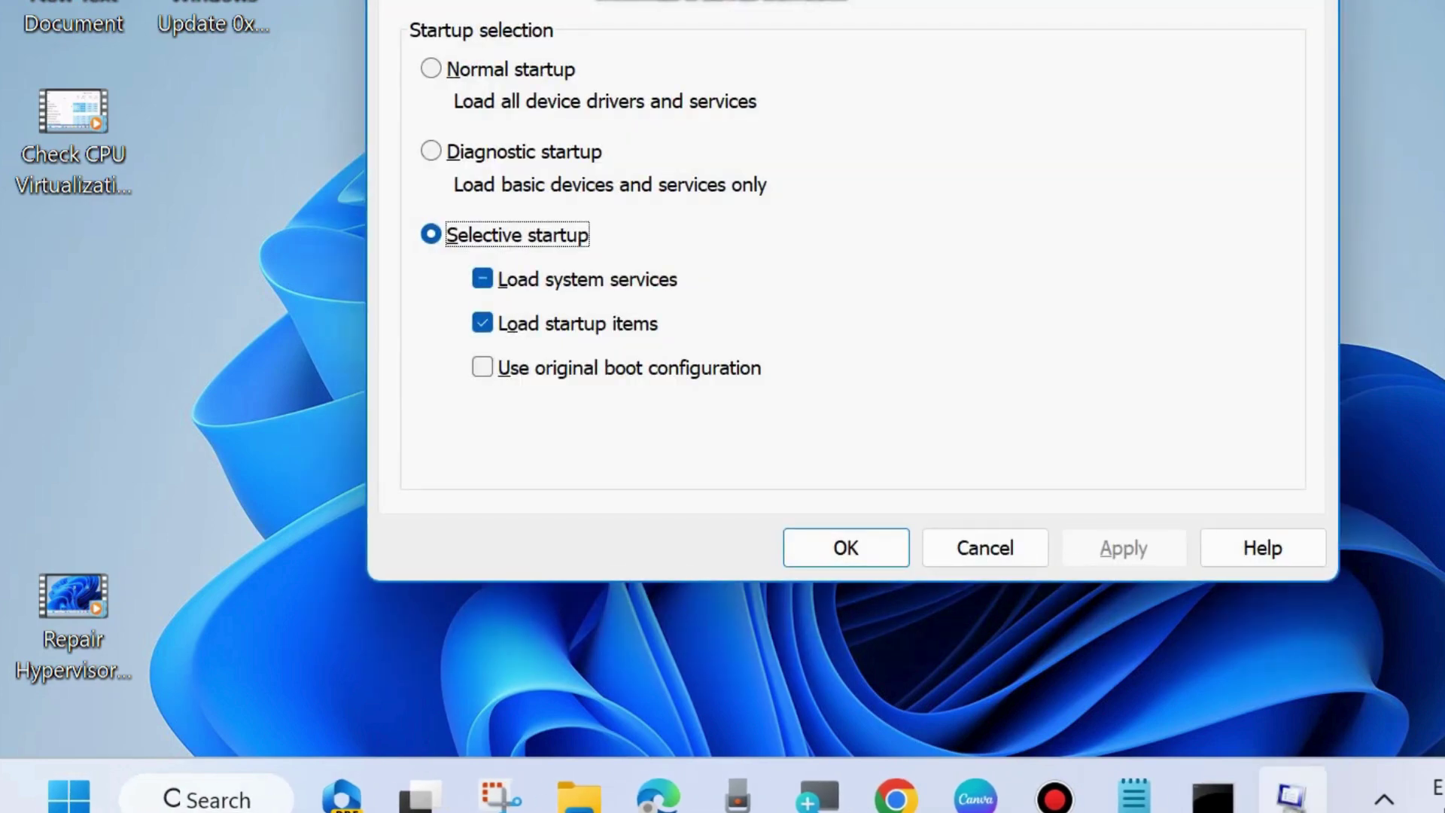
drag(842, 0, 801, 56)
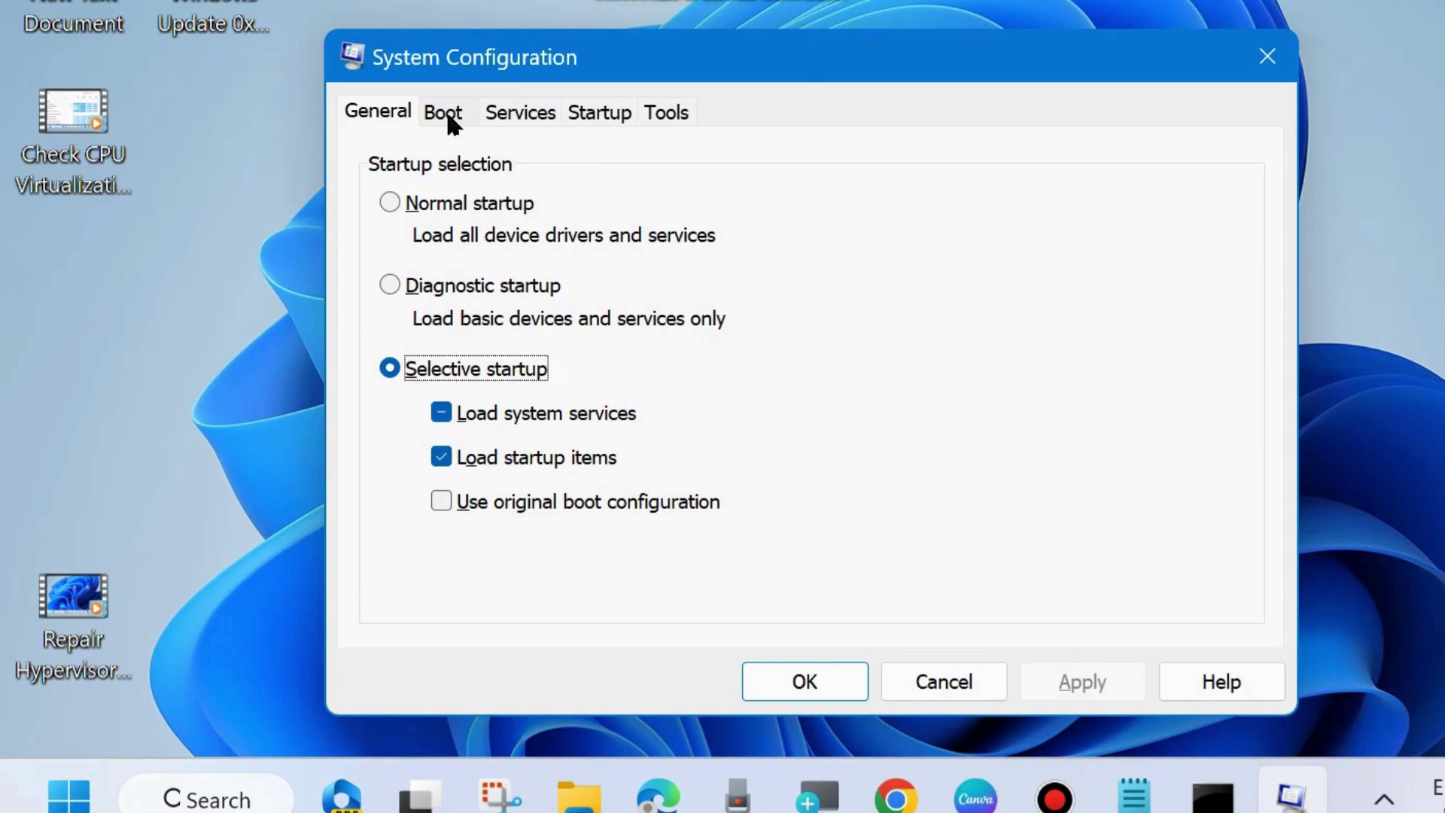
click(443, 113)
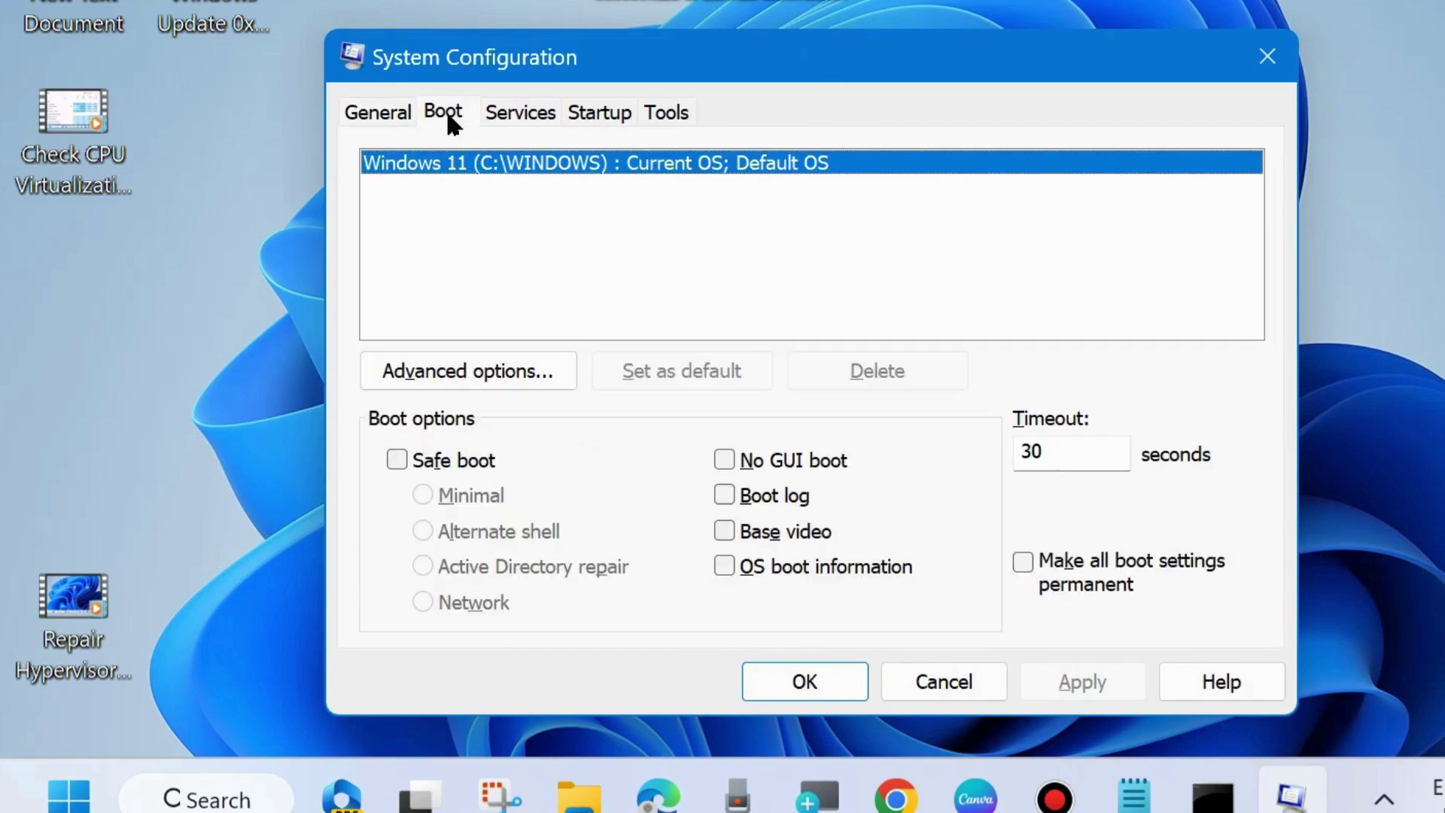
click(398, 461)
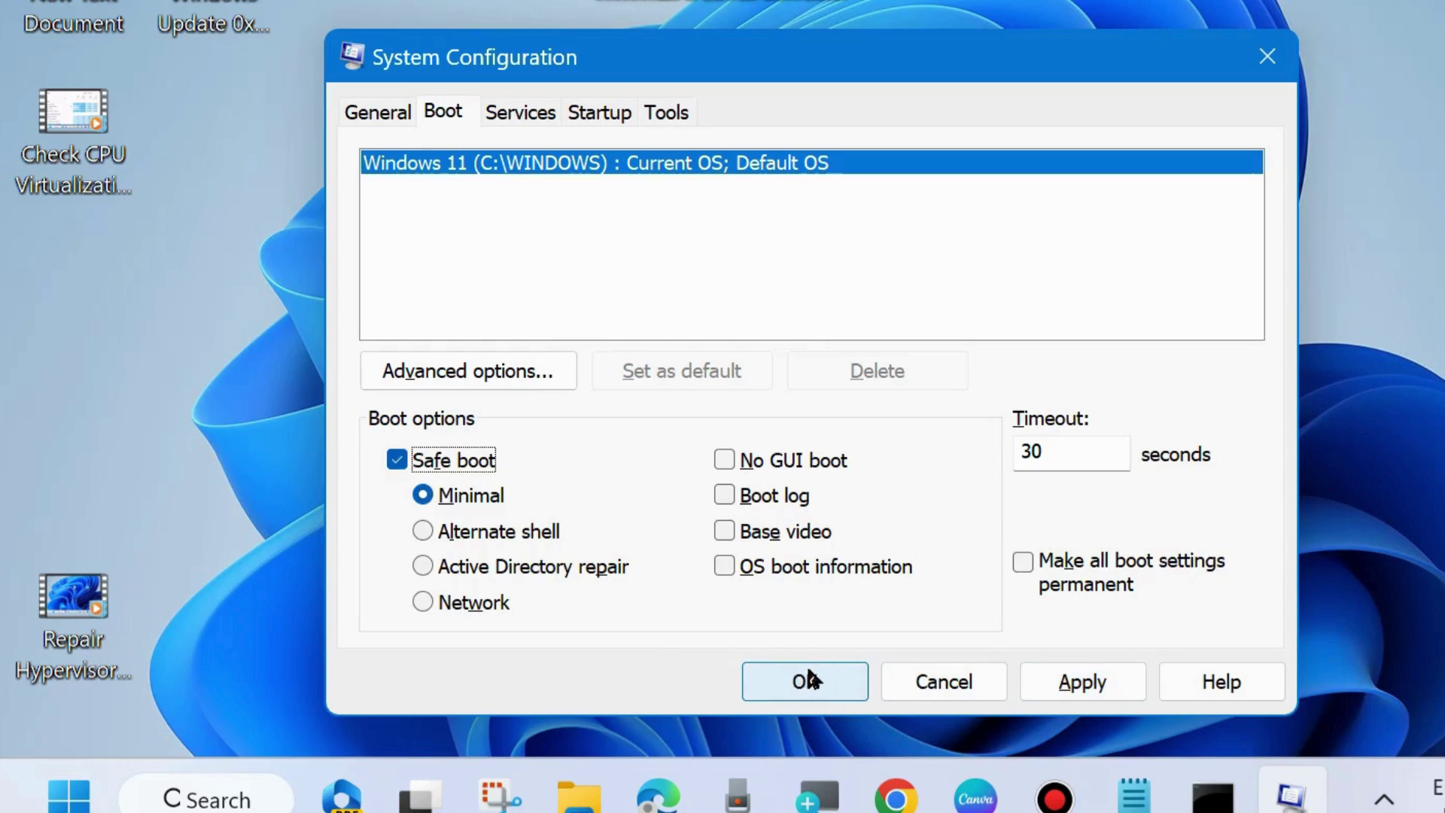
click(1264, 62)
- Open Command Prompt as administrator from search and erase the typed sfc /scannow
click(257, 800)
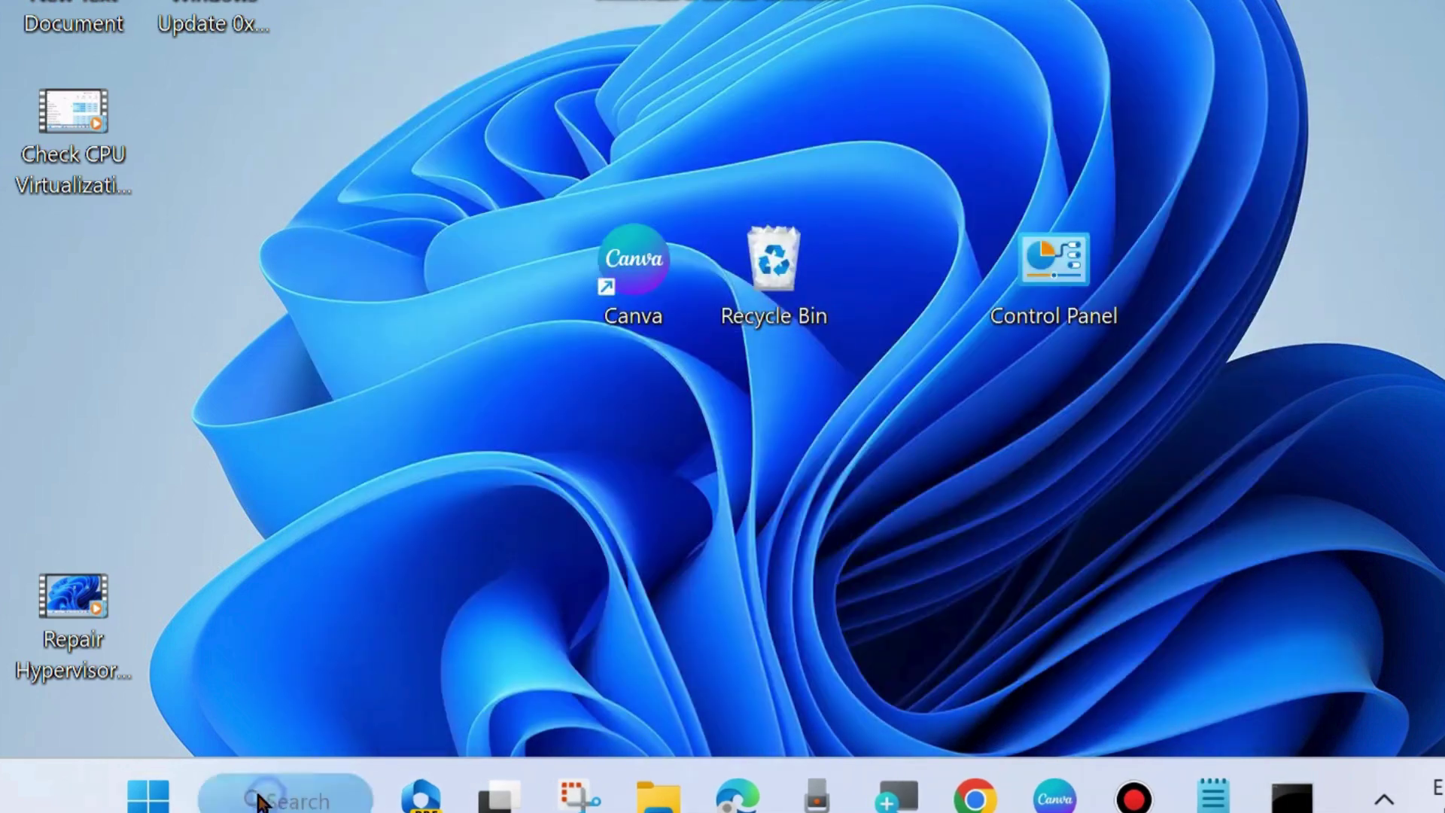
text(cmd)
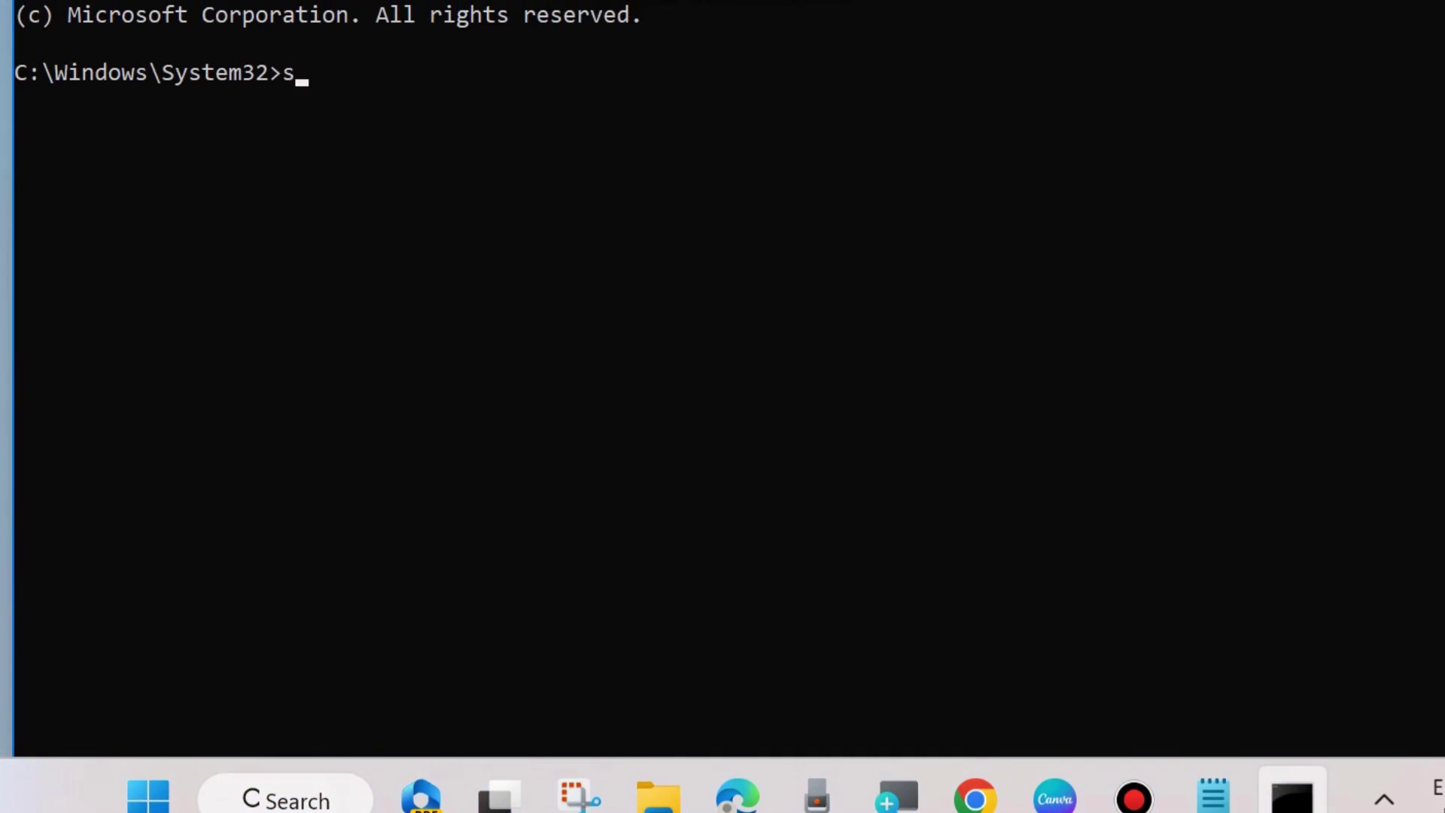
text(fc )
text(/sca)
text(nno)
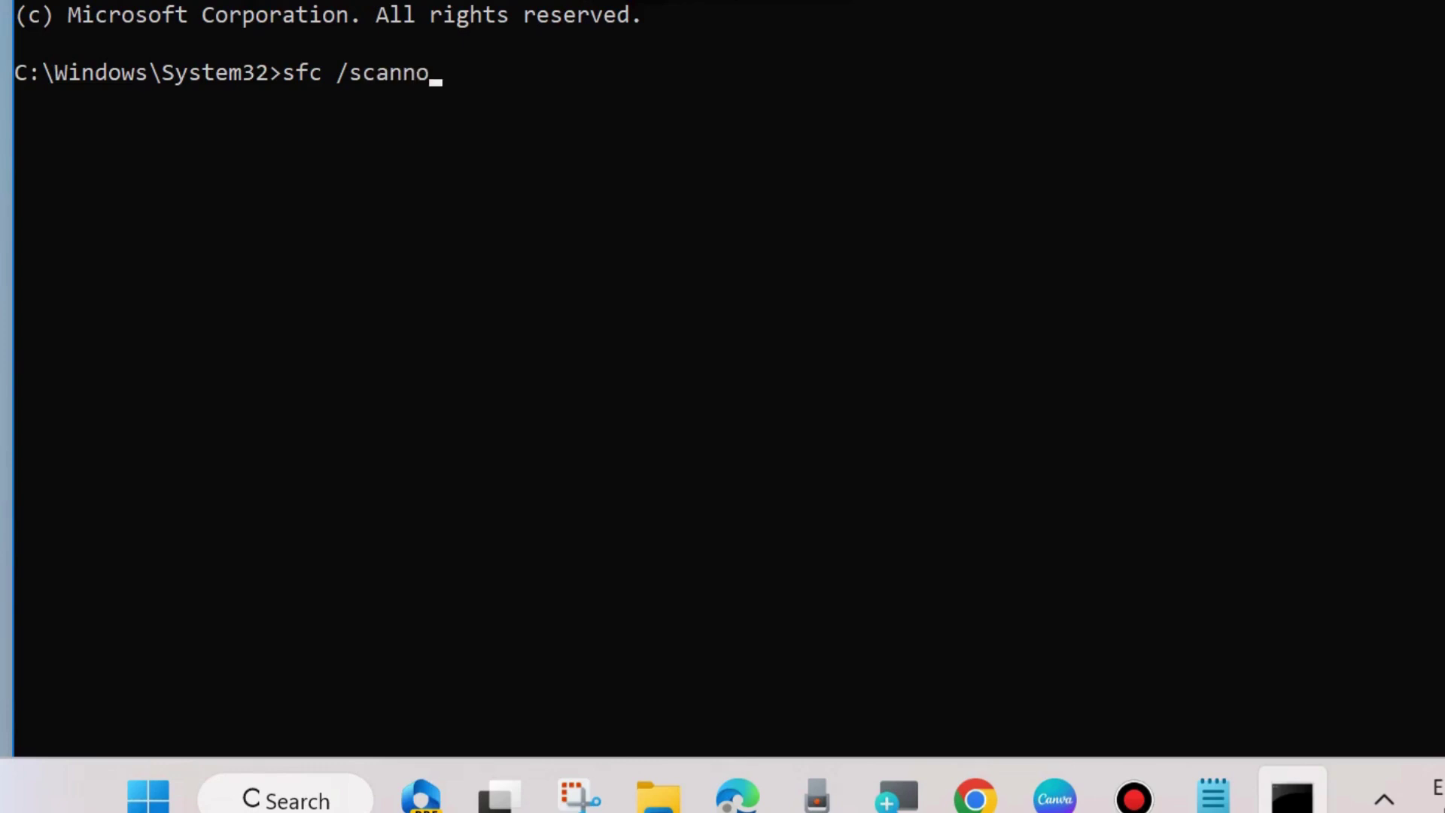
text(w)
key(BackSpace)
key(BackSpace)
key(BackSpace)
key(BackSpace)
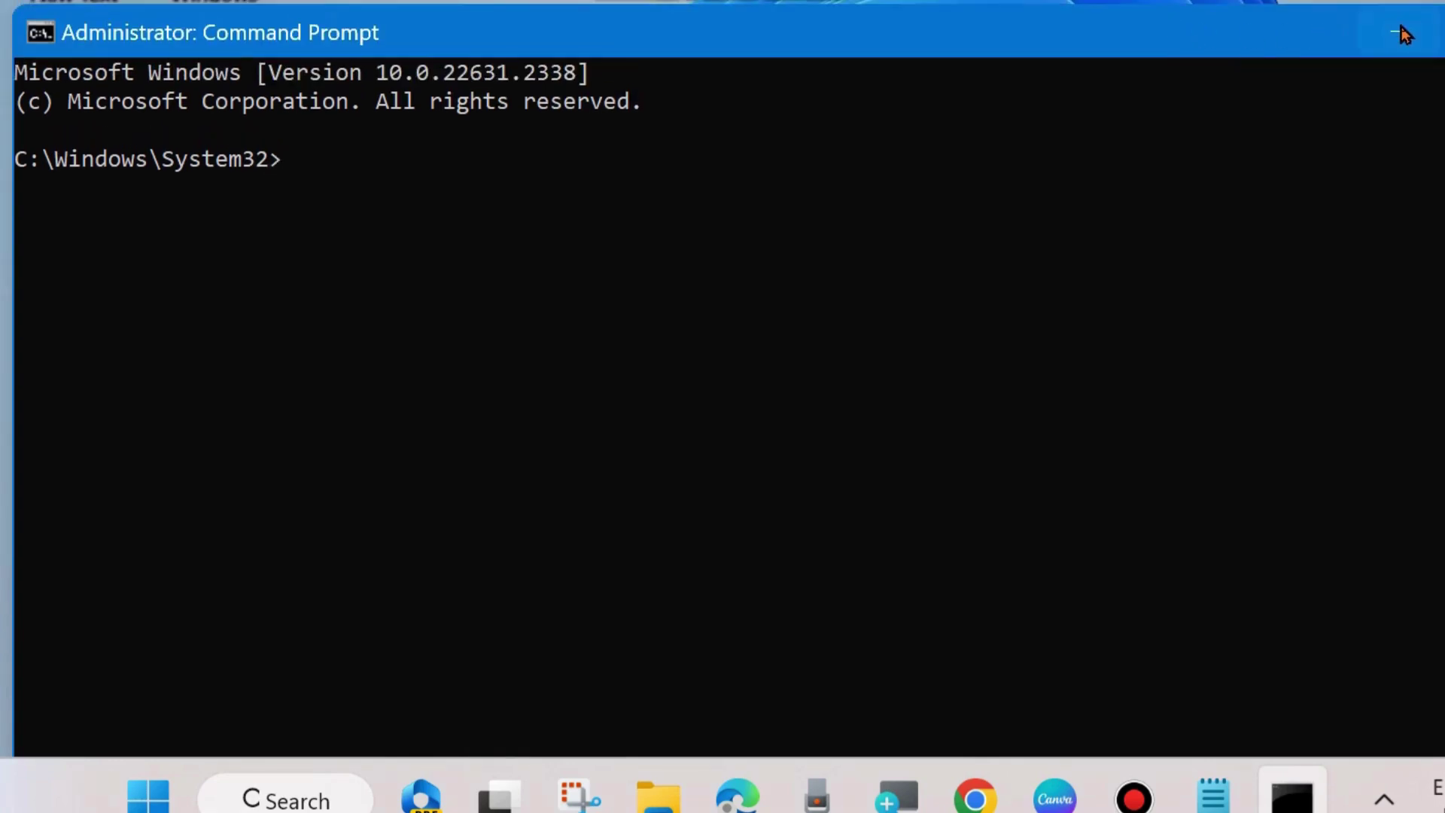
- Minimize Command Prompt and dismiss the Win+X shutdown options without restarting
click(1400, 28)
right_click(148, 784)
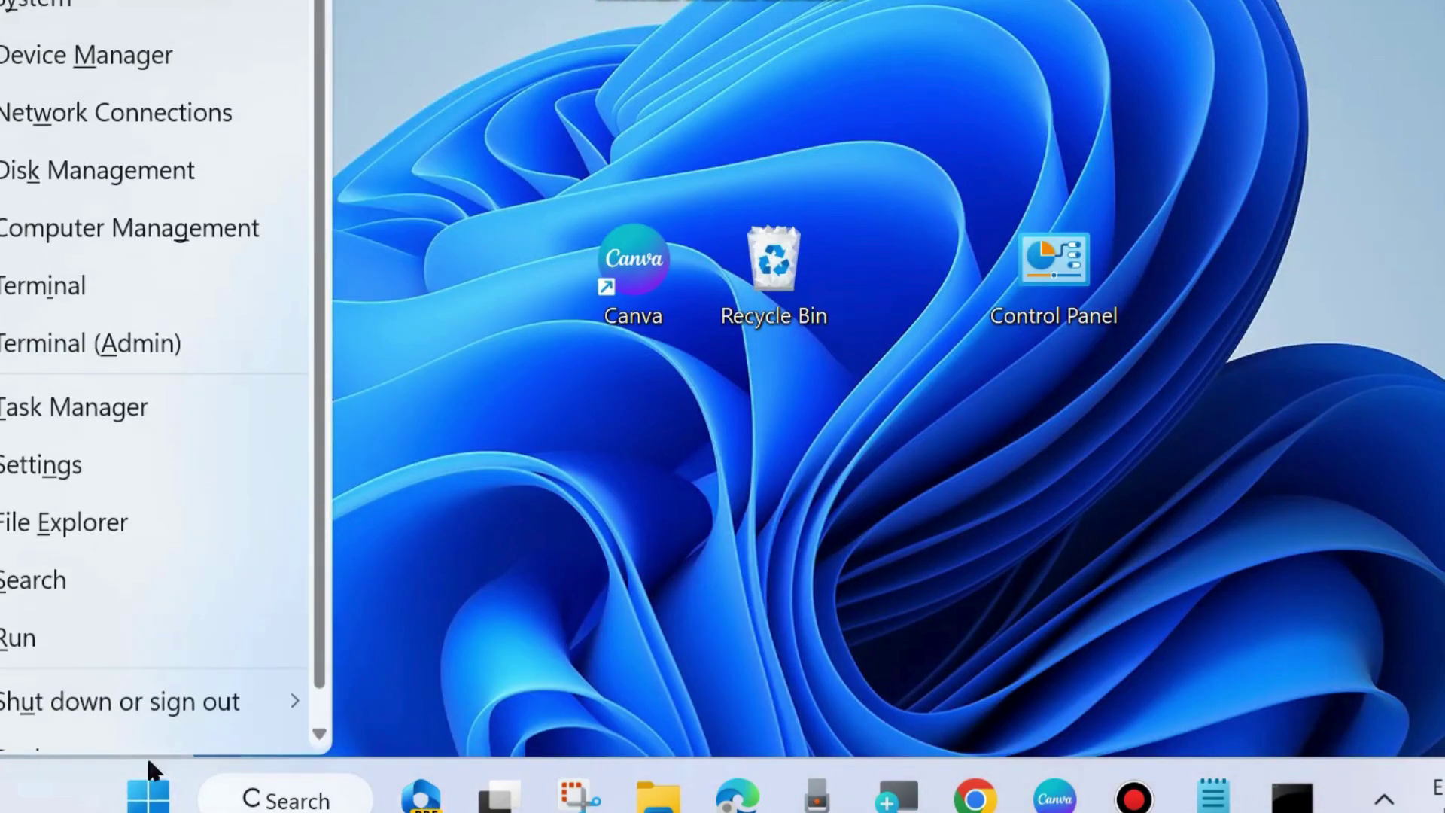
mouse_move(147, 700)
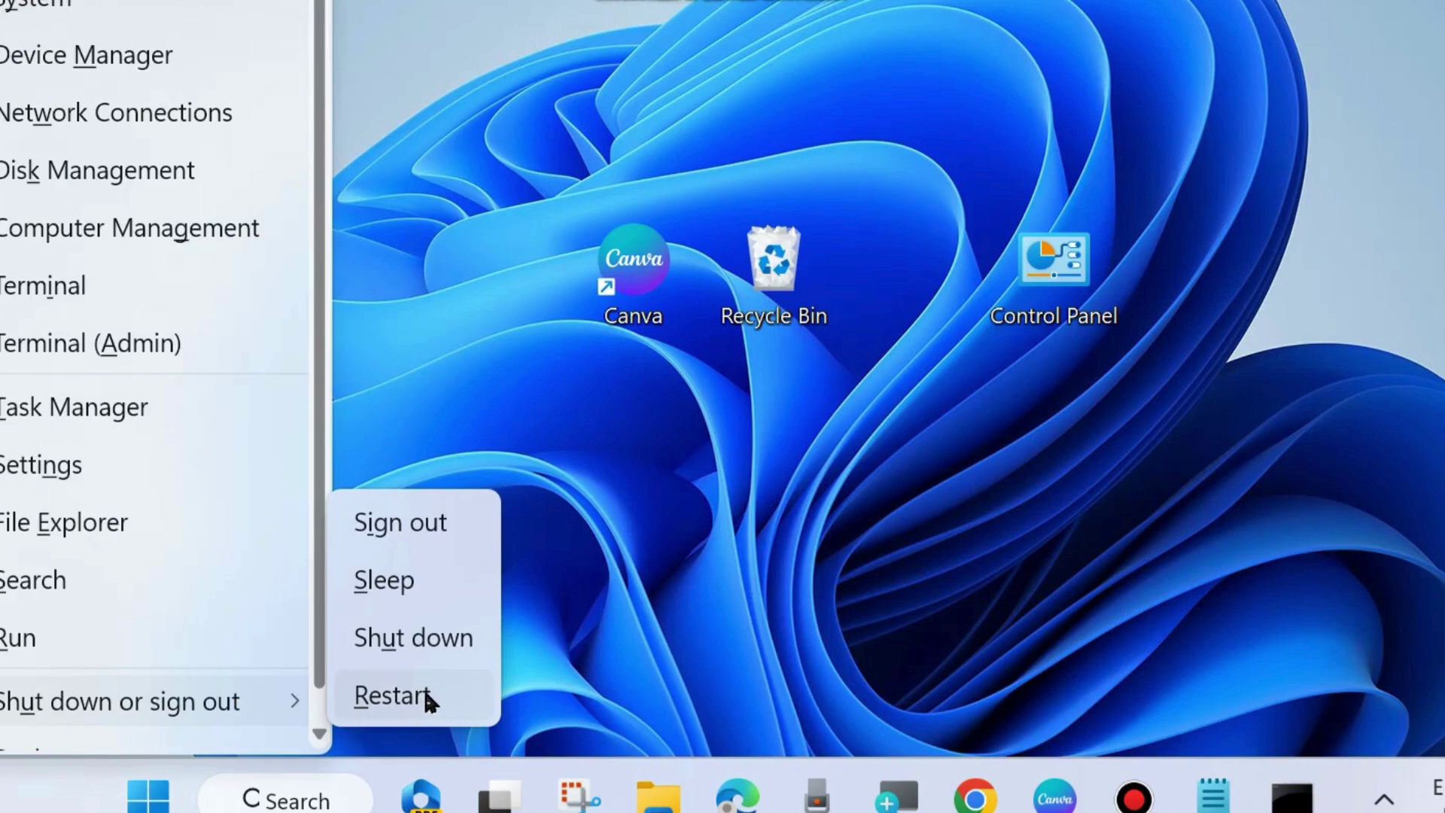
click(885, 417)
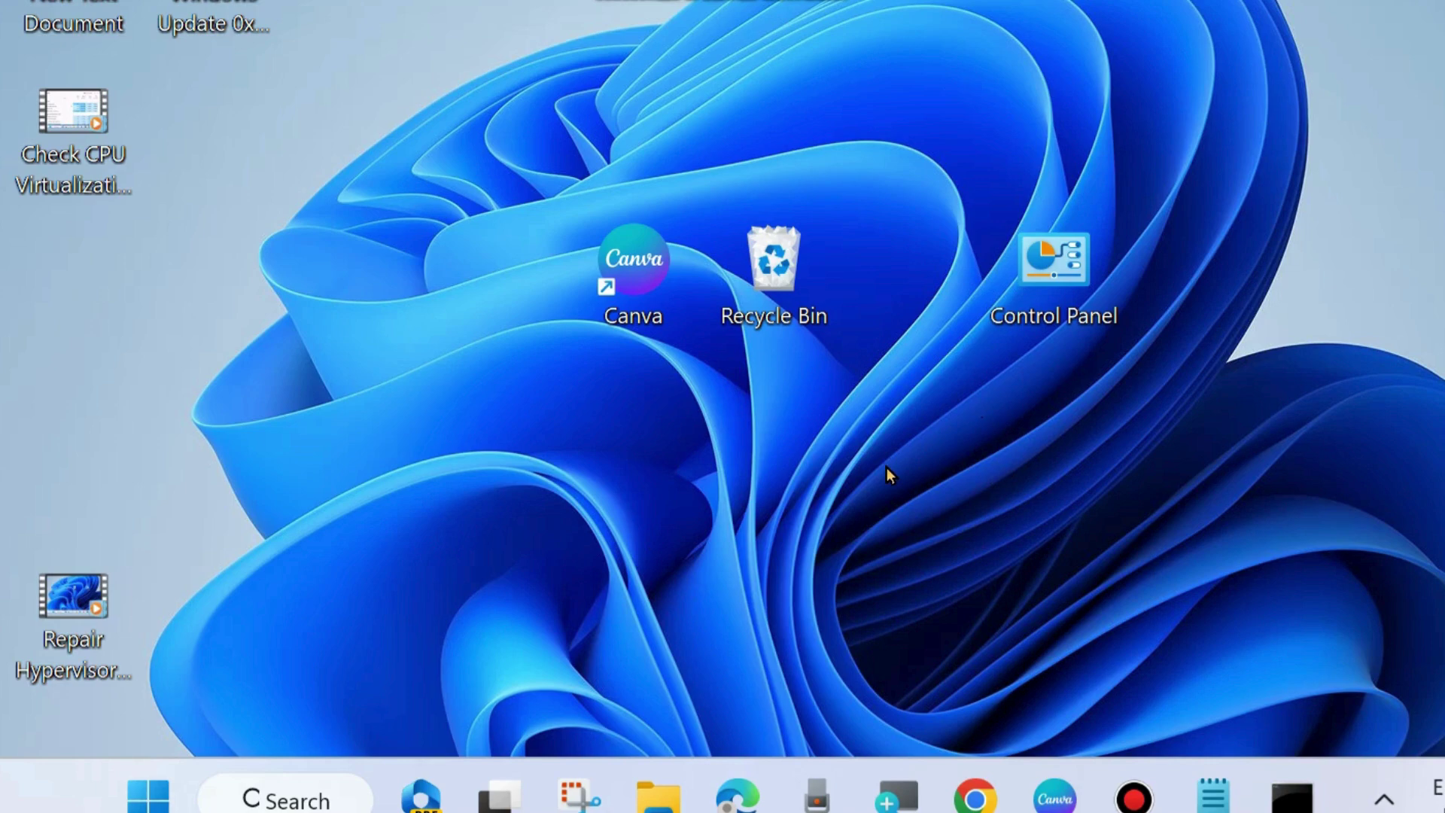
- Search for cmd and launch Command Prompt as administrator
click(271, 801)
text(cmd)
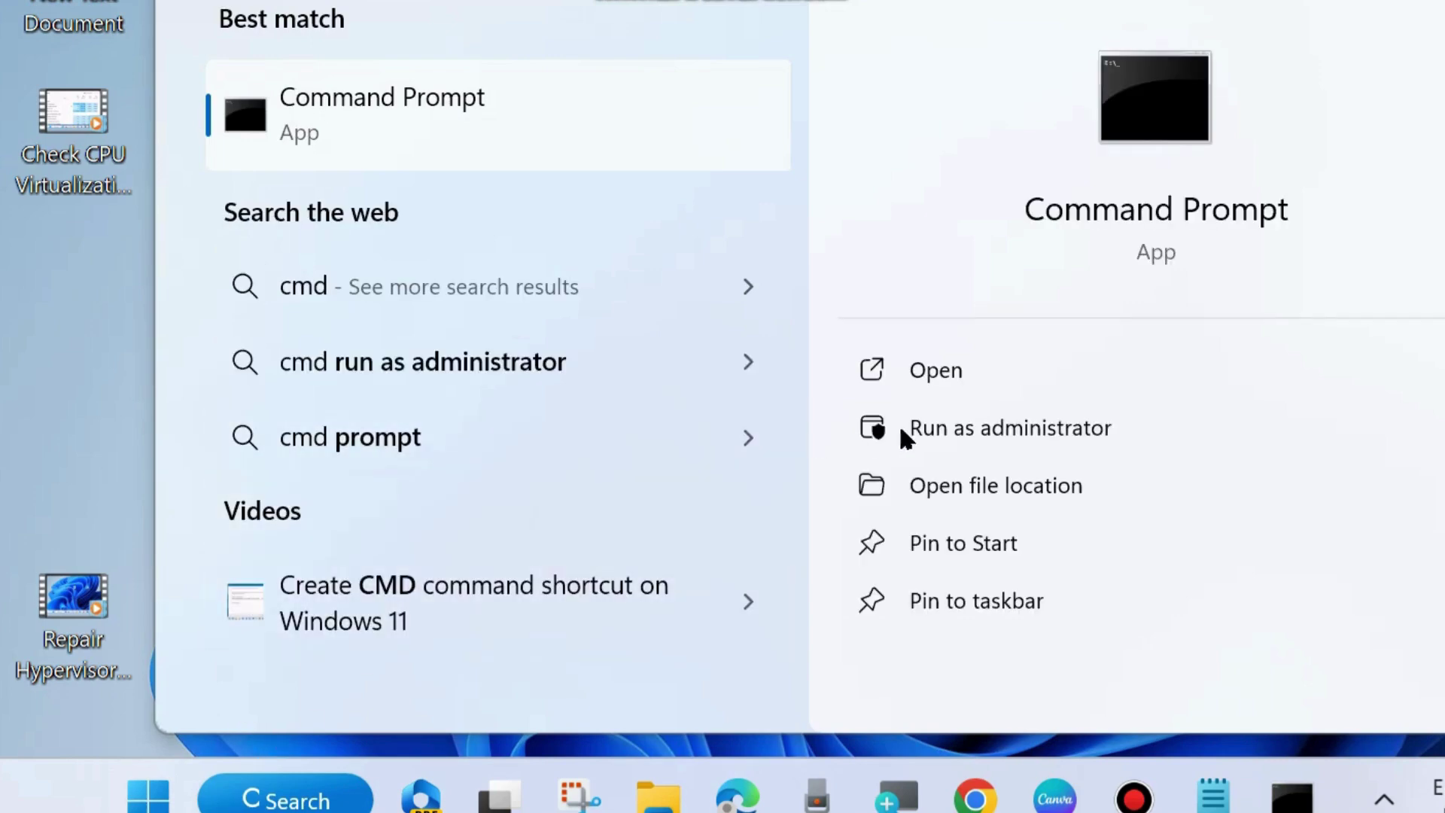
click(1013, 433)
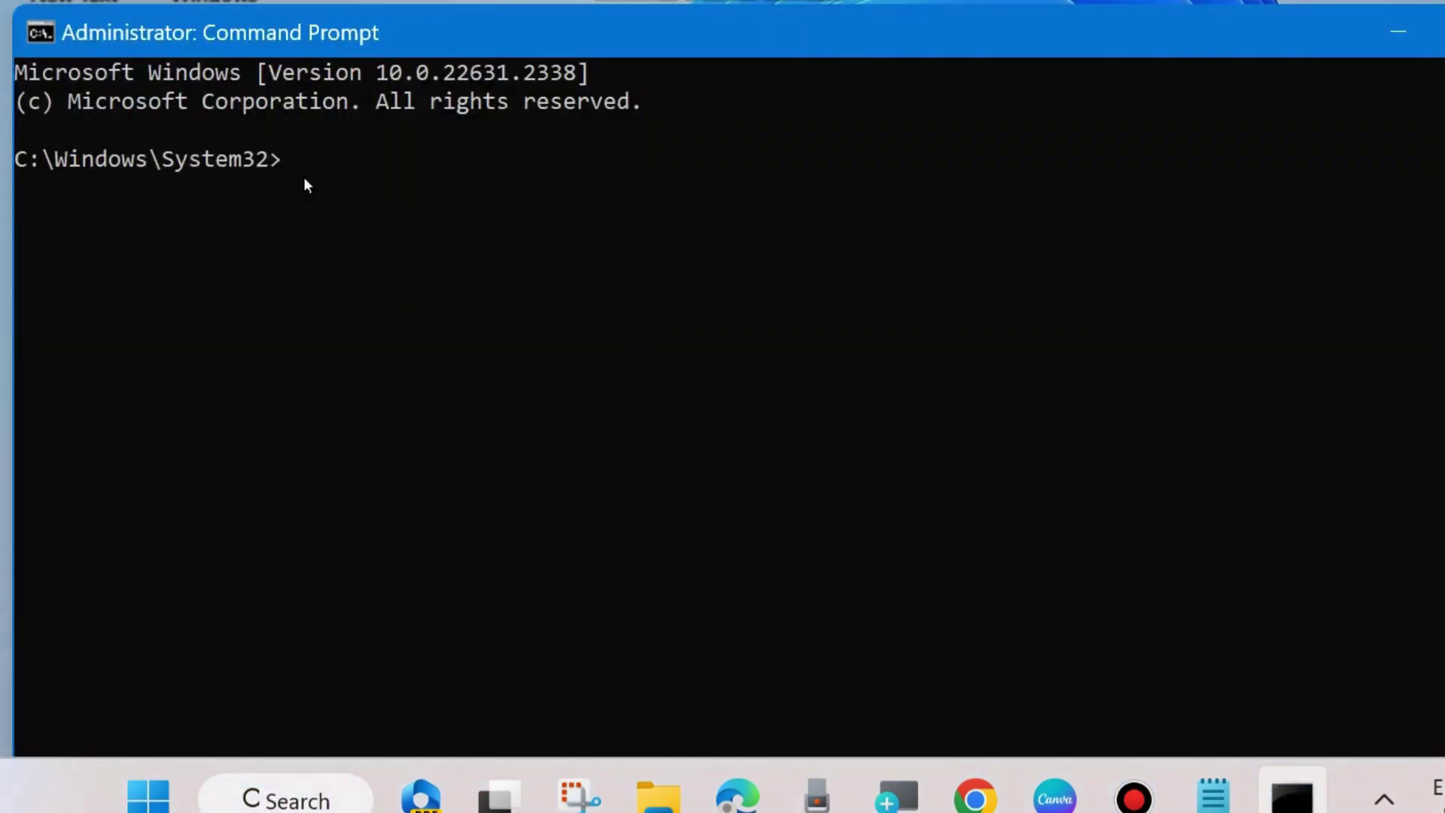
text(chkdsk /r)
- Run chkdsk /r and answer n to scheduling the check at next restart
key(Return)
text(n)
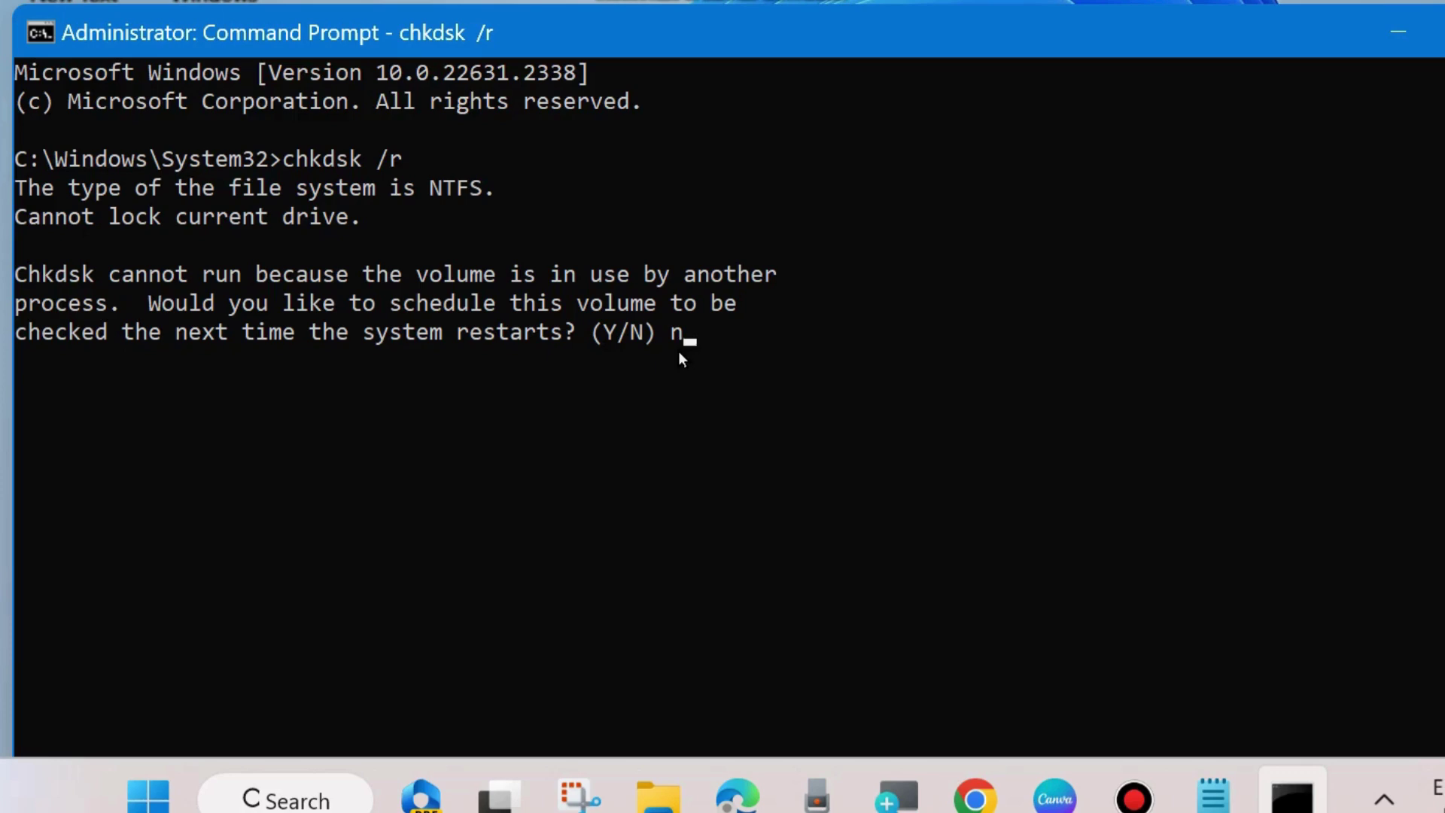
key(Return)
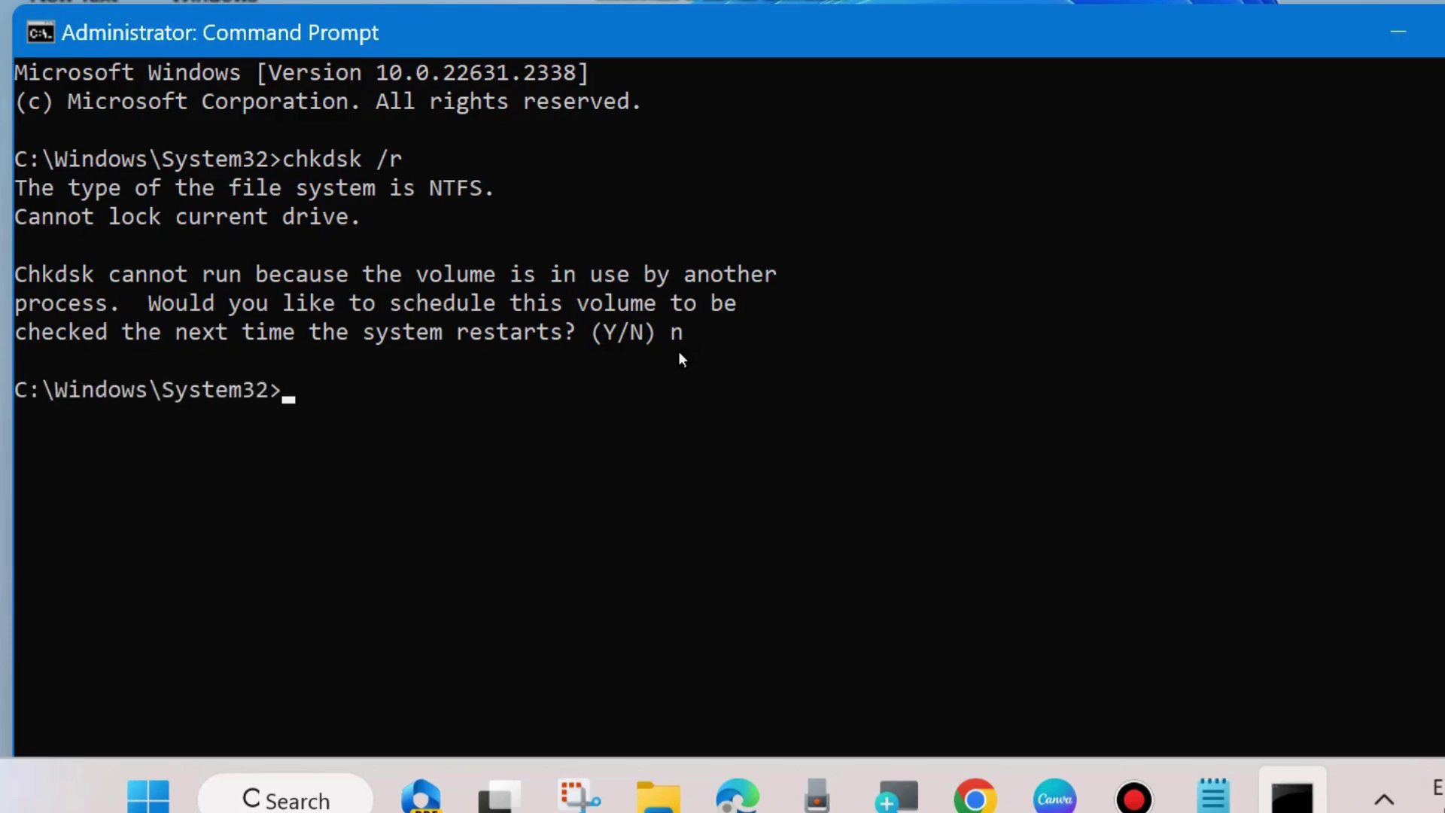
- Minimize Command Prompt, open Run from the Win+X menu, and centre it with services.msc
click(1402, 34)
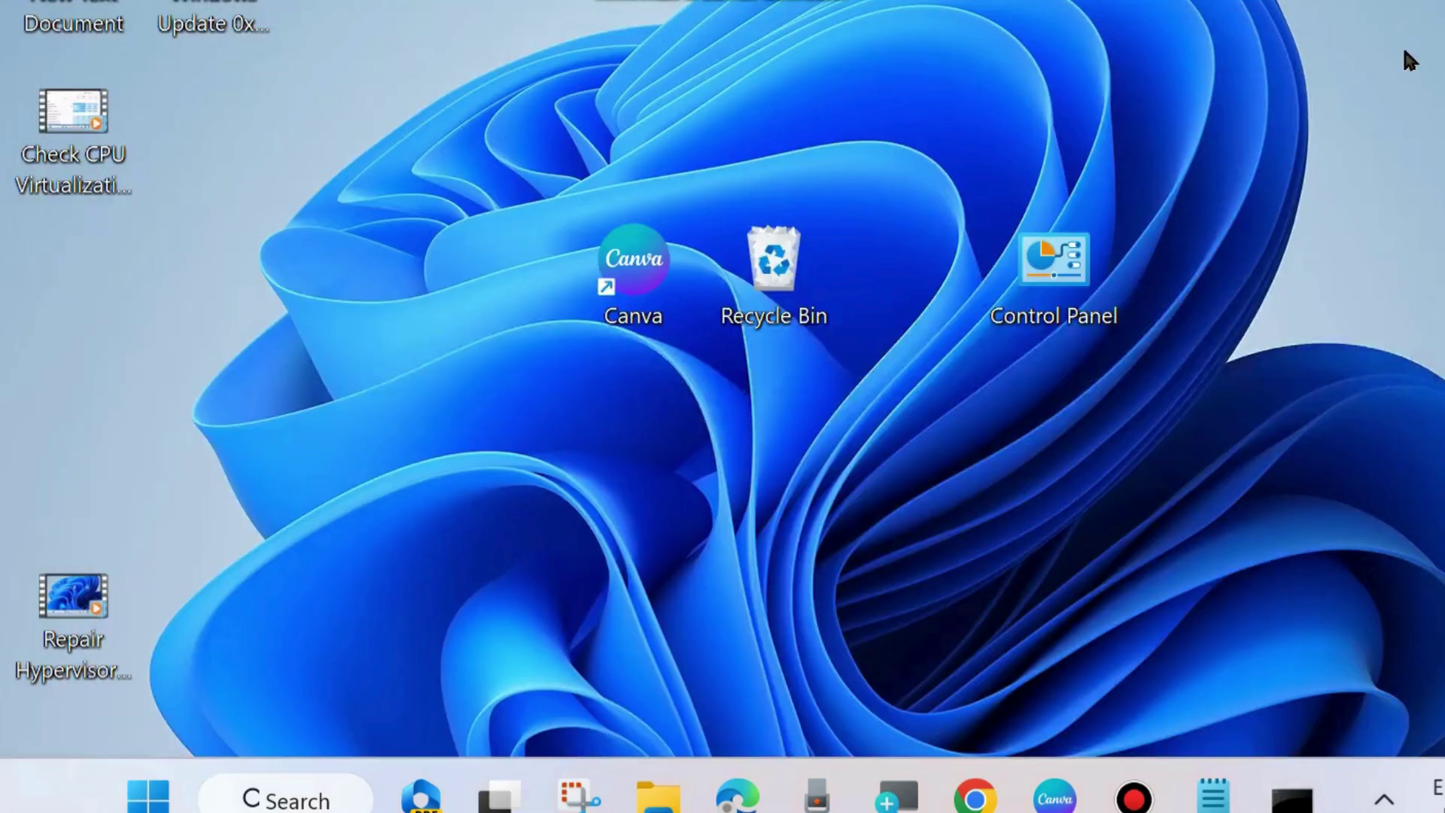
double_click(1082, 275)
right_click(148, 798)
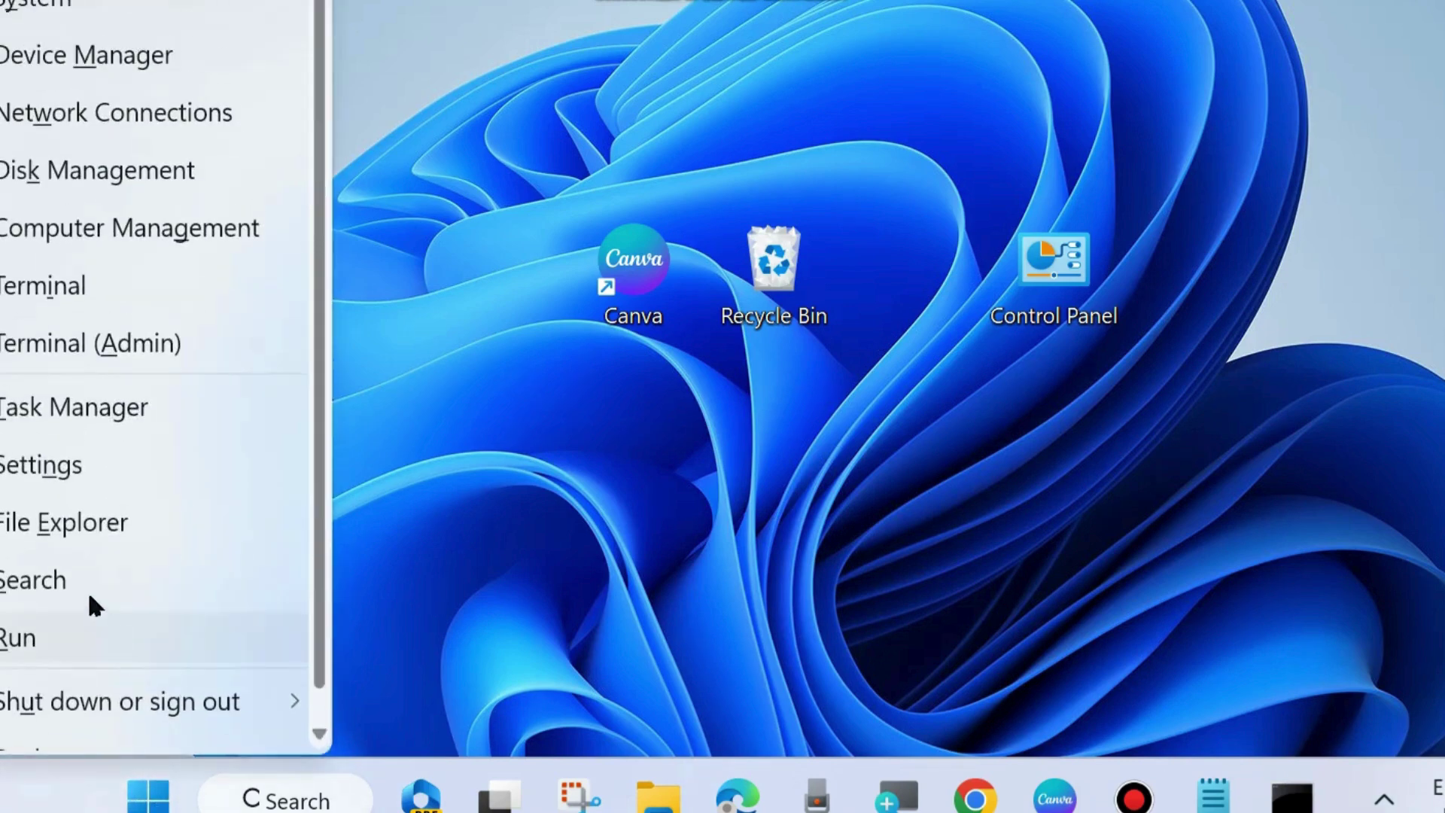
click(49, 646)
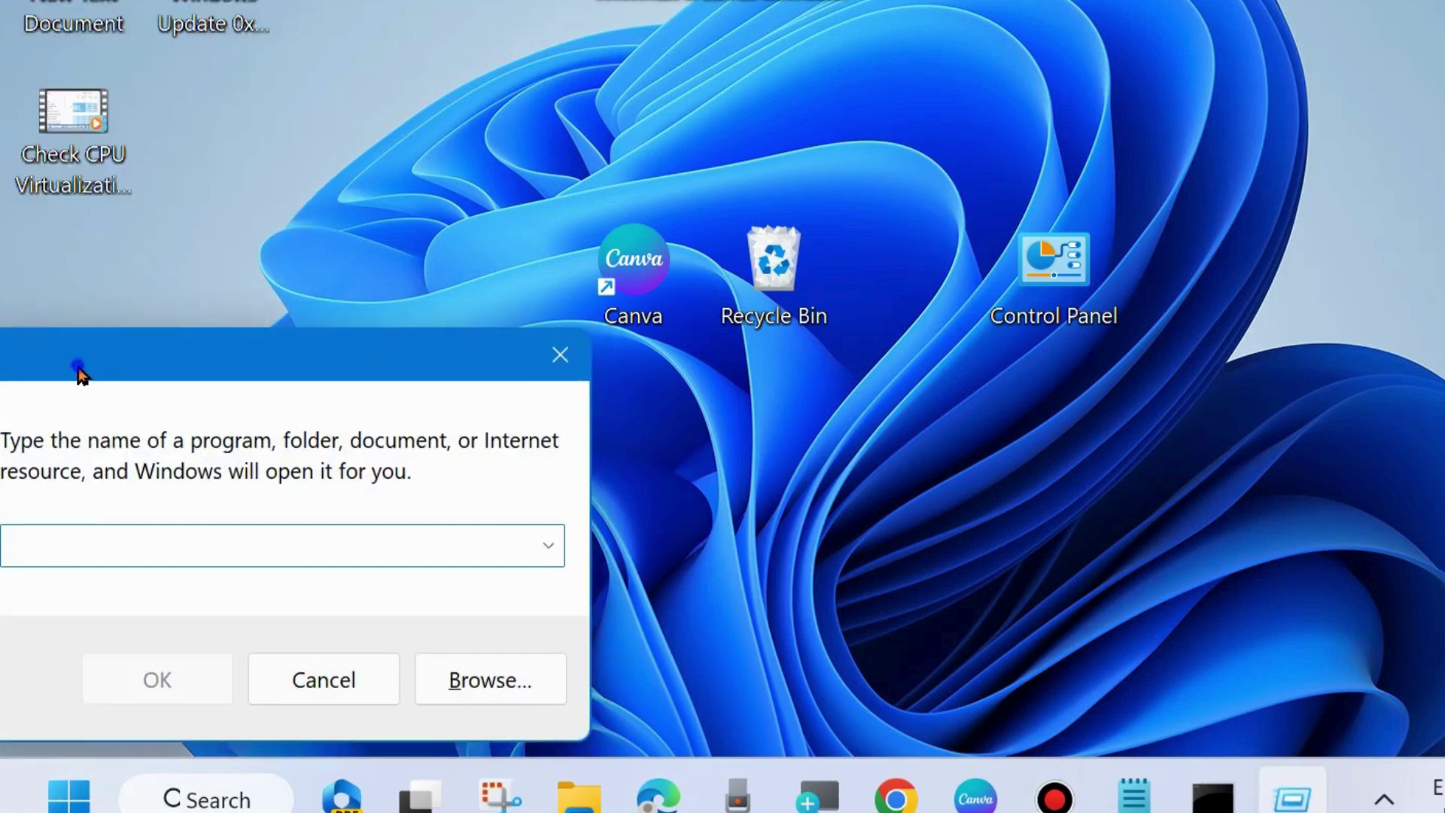
mouse_move(78, 367)
mouse_down()
mouse_move(681, 267)
mouse_move(738, 164)
mouse_up()
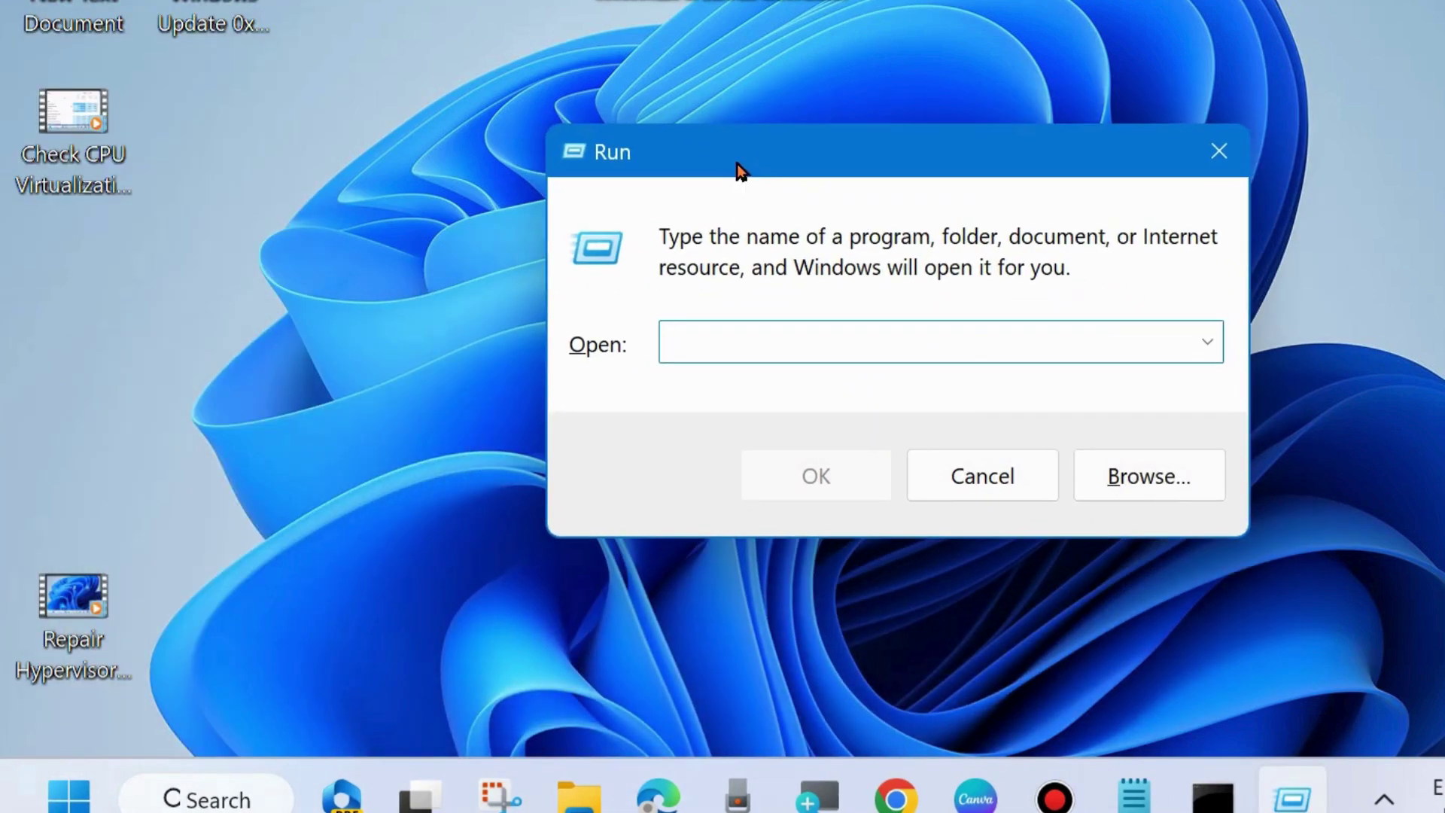
text(service)
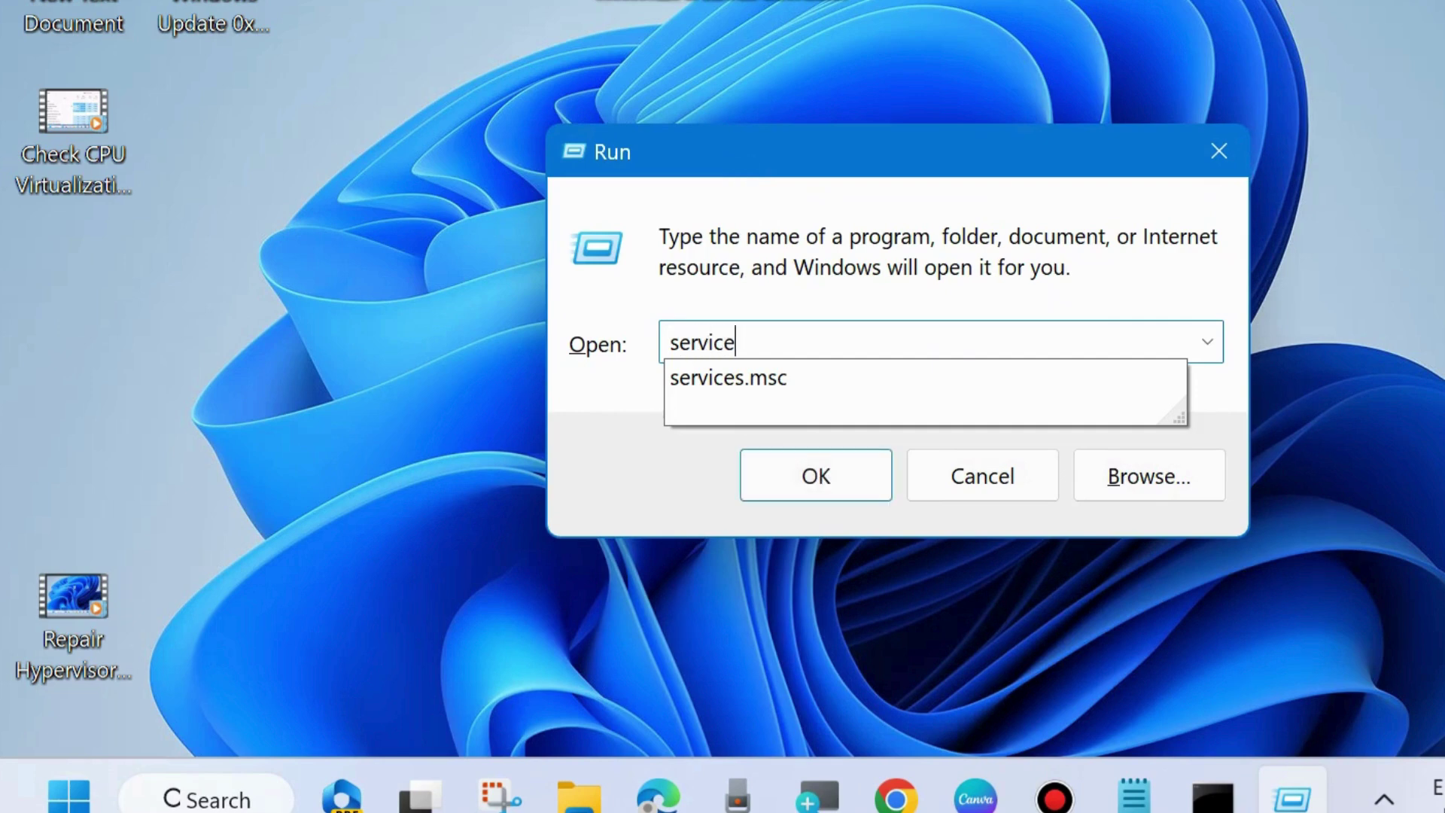
text(s.msc)
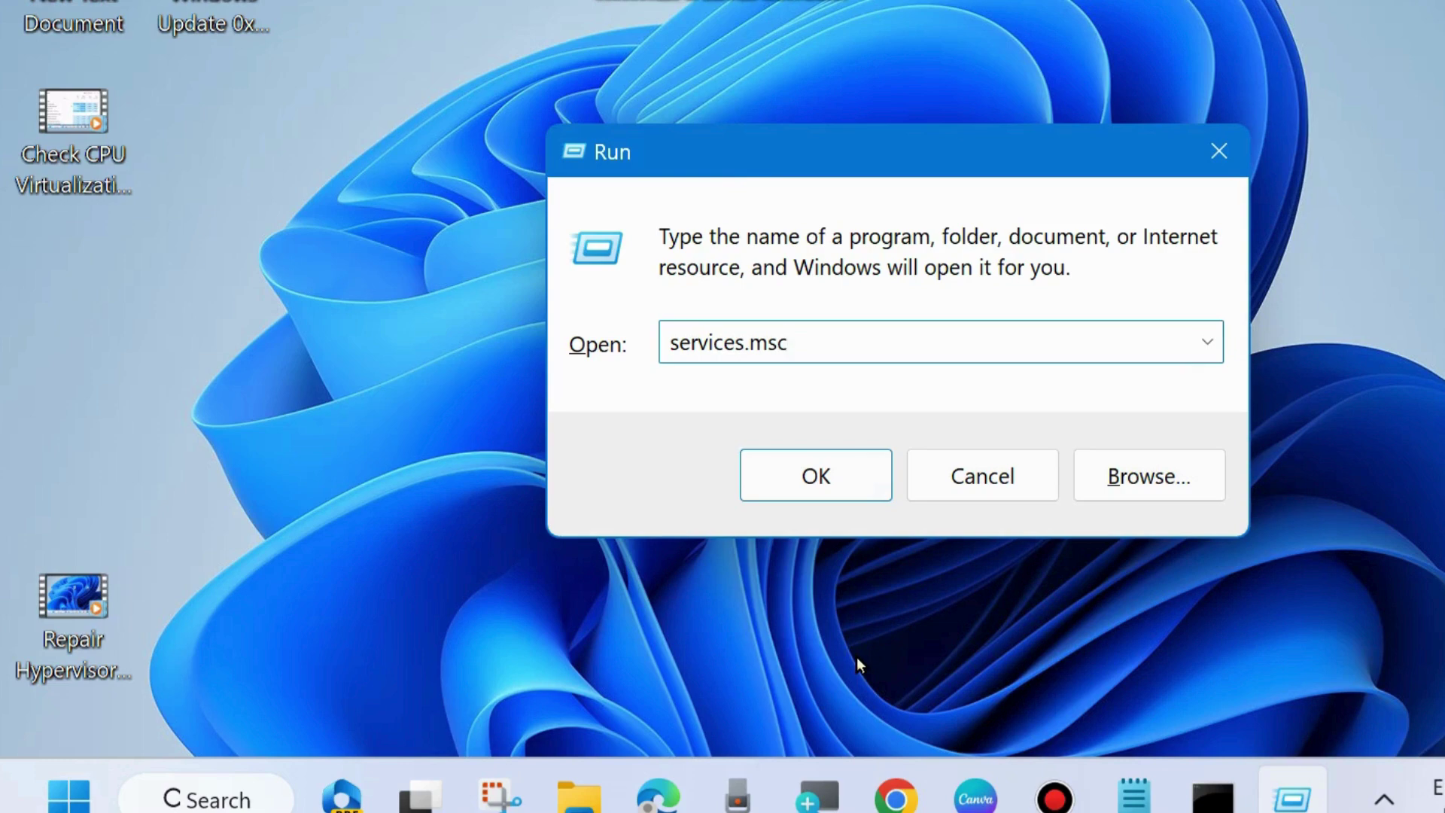
- Launch services.msc and restart the Windows Modules Installer service
click(816, 475)
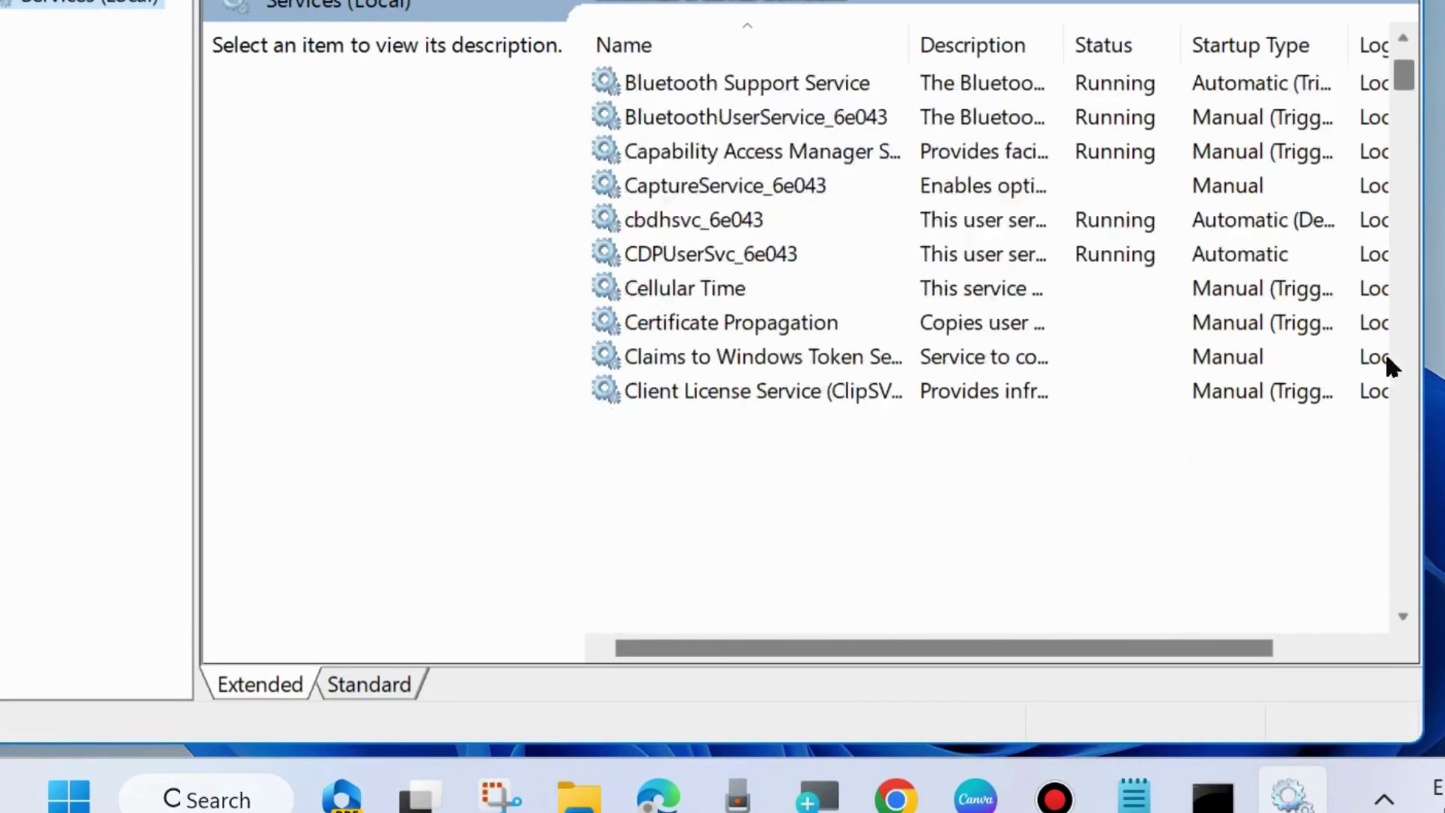
drag(1409, 73, 1388, 609)
scroll(700, 500, up, 3)
scroll(700, 501, up, 1)
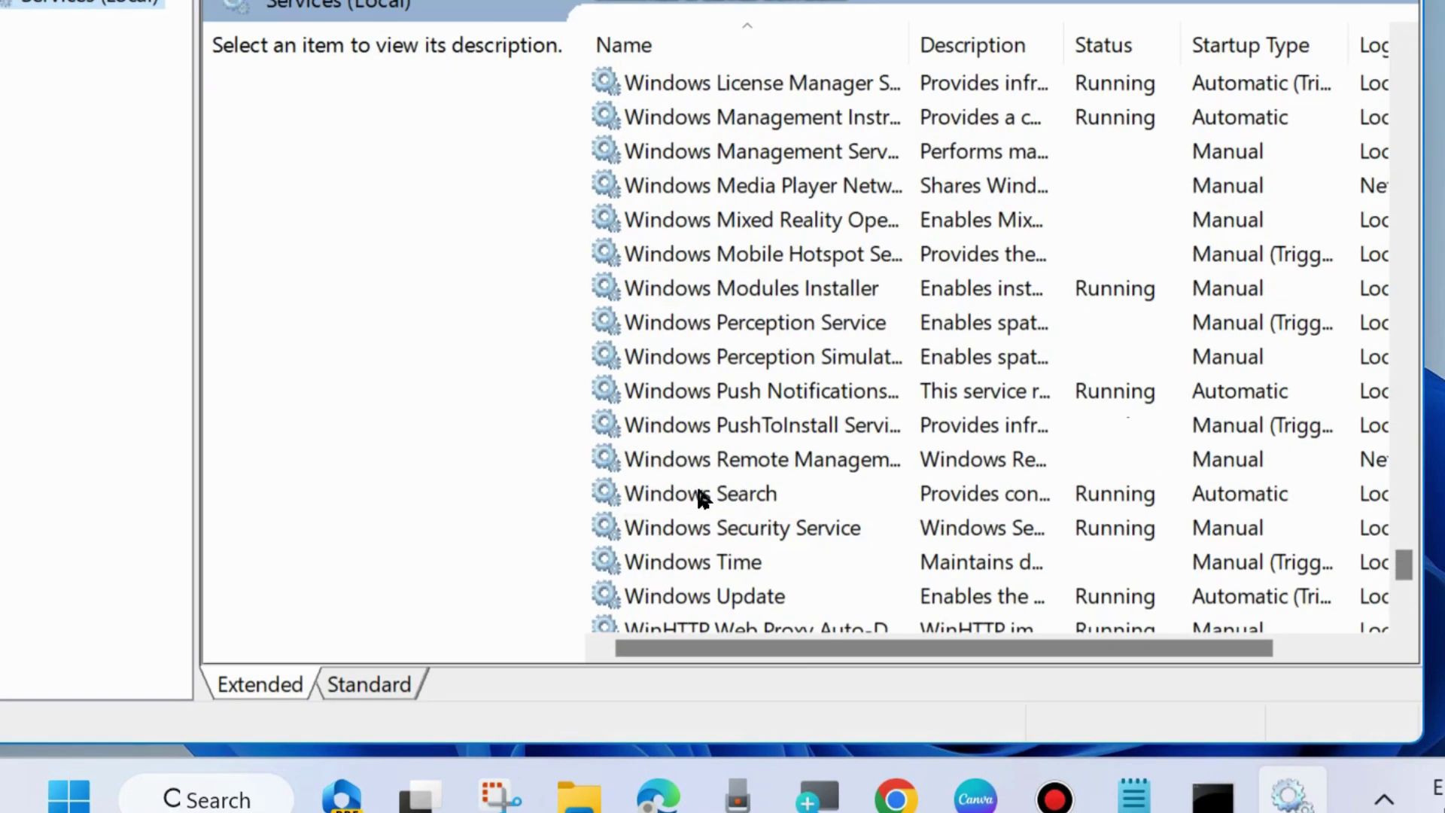
click(761, 290)
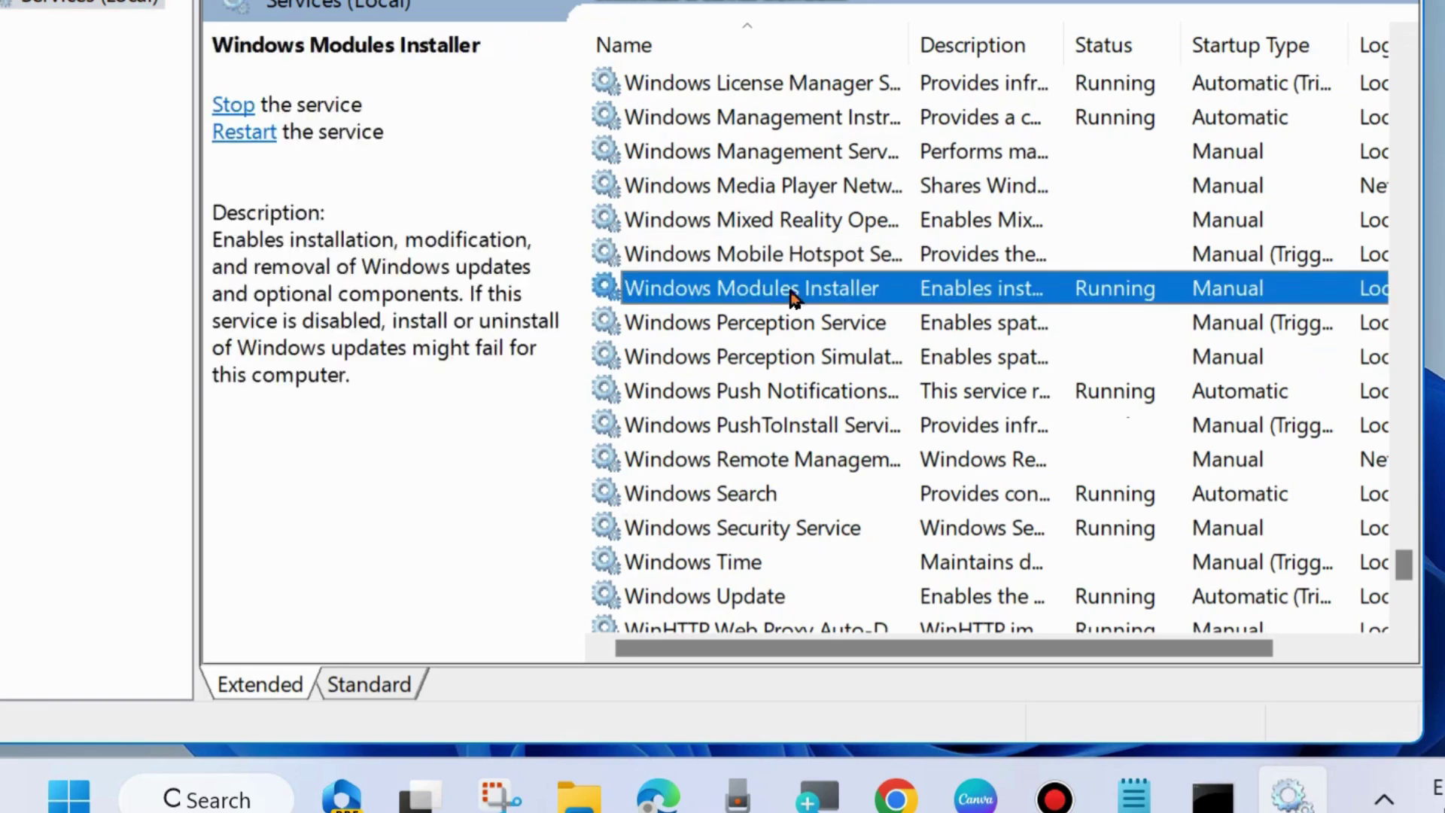
right_click(751, 290)
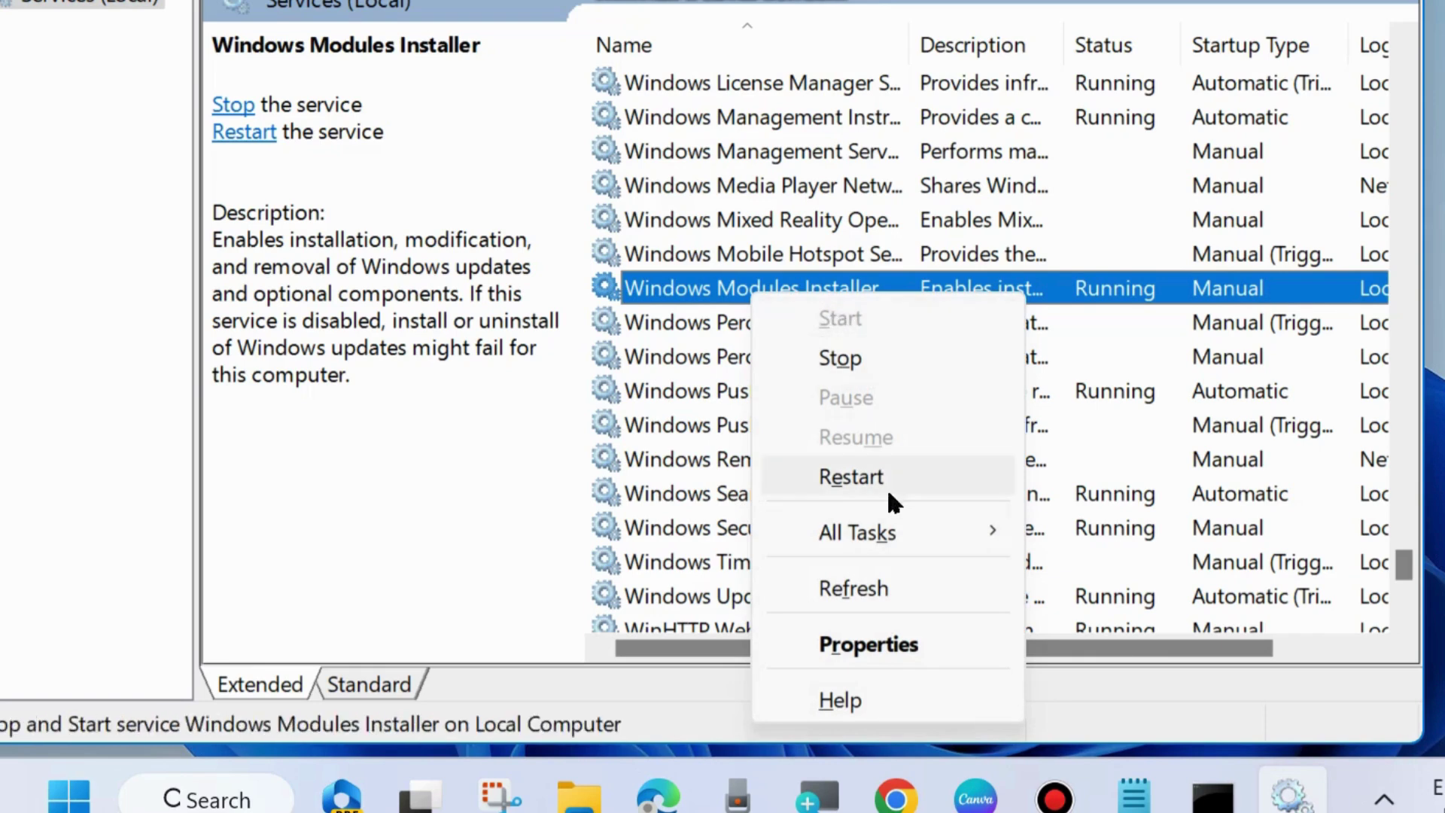
click(853, 476)
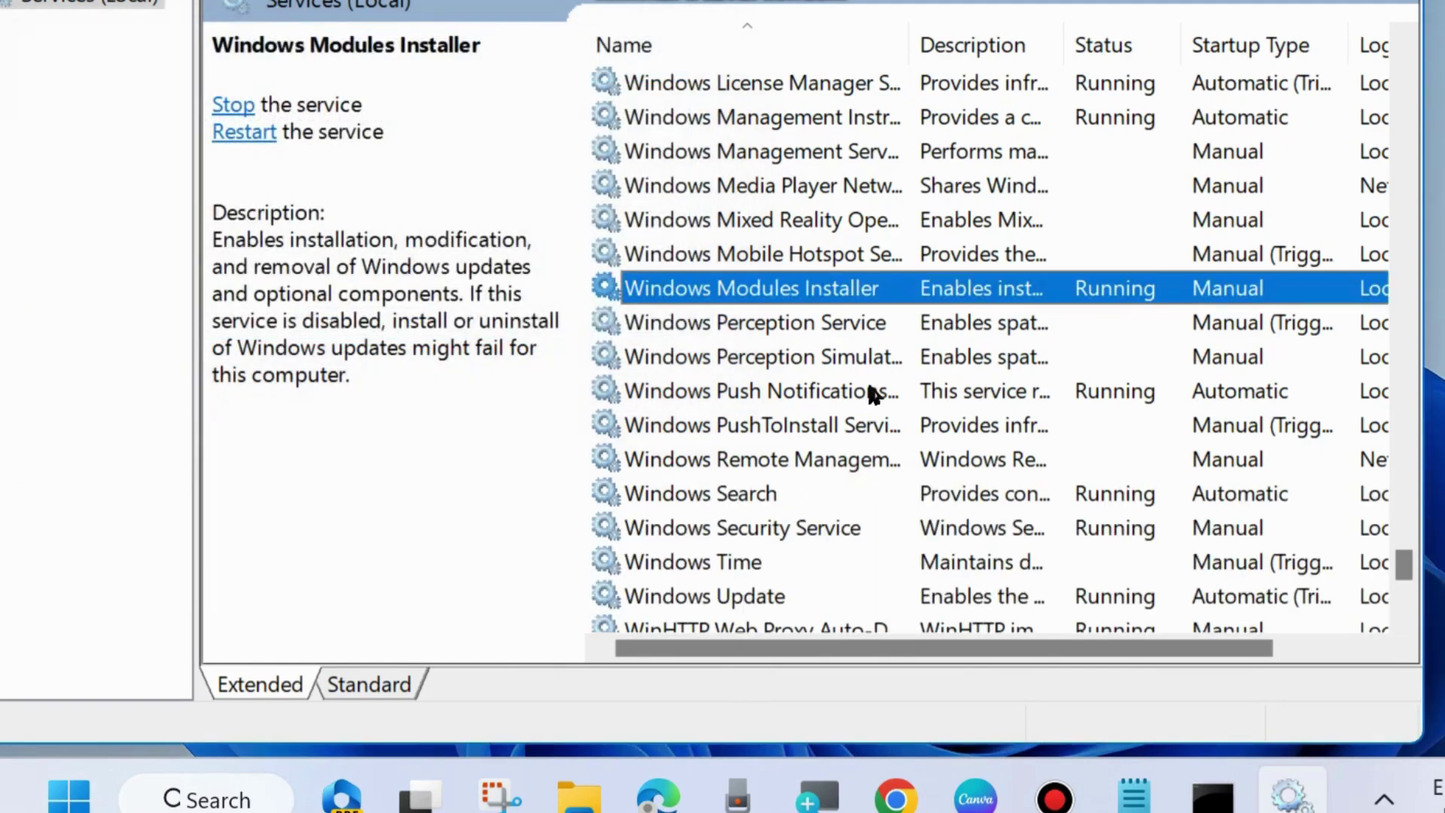
- Set Windows Modules Installer's startup type to Automatic, apply, and confirm
double_click(768, 290)
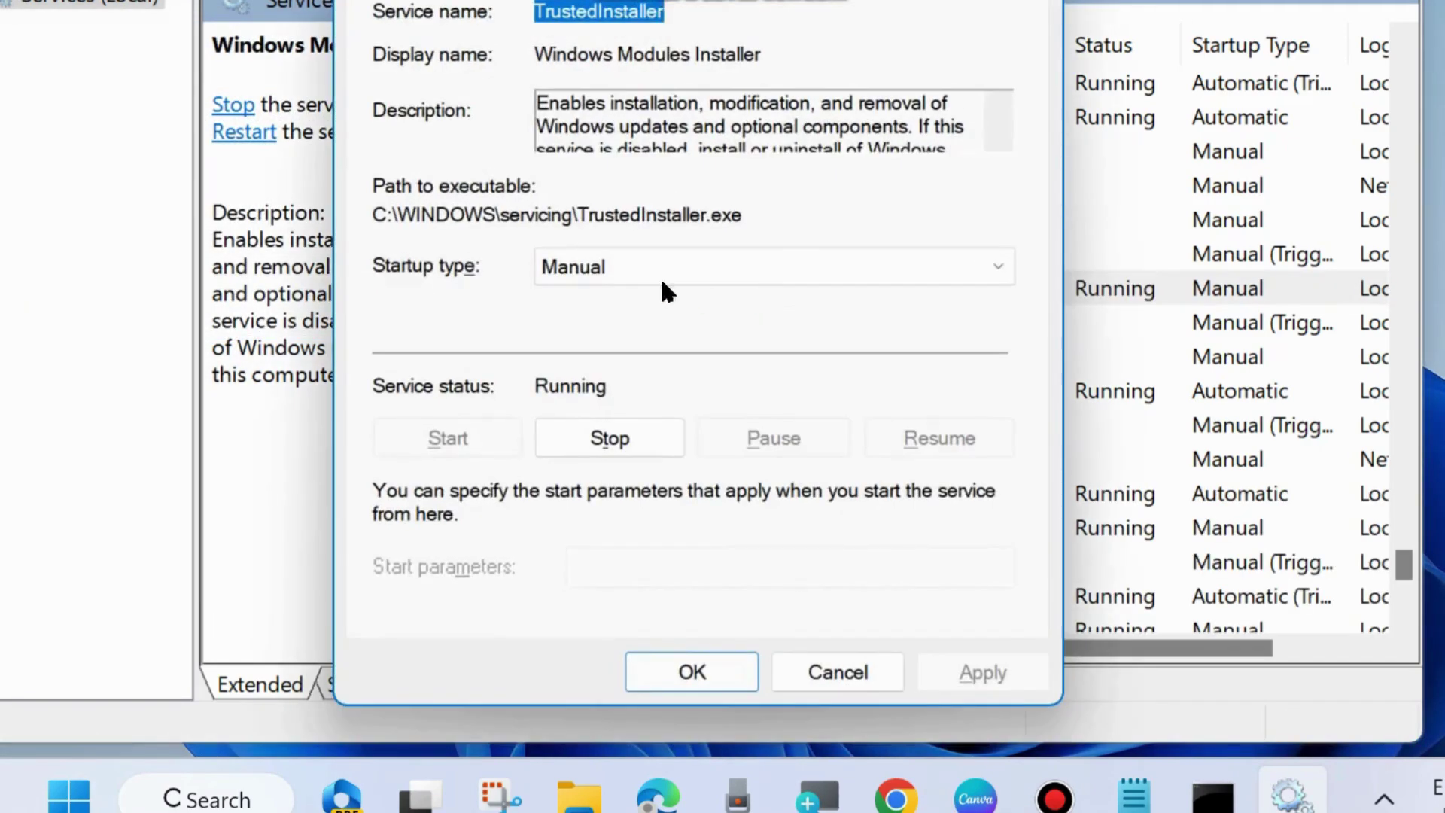
click(643, 272)
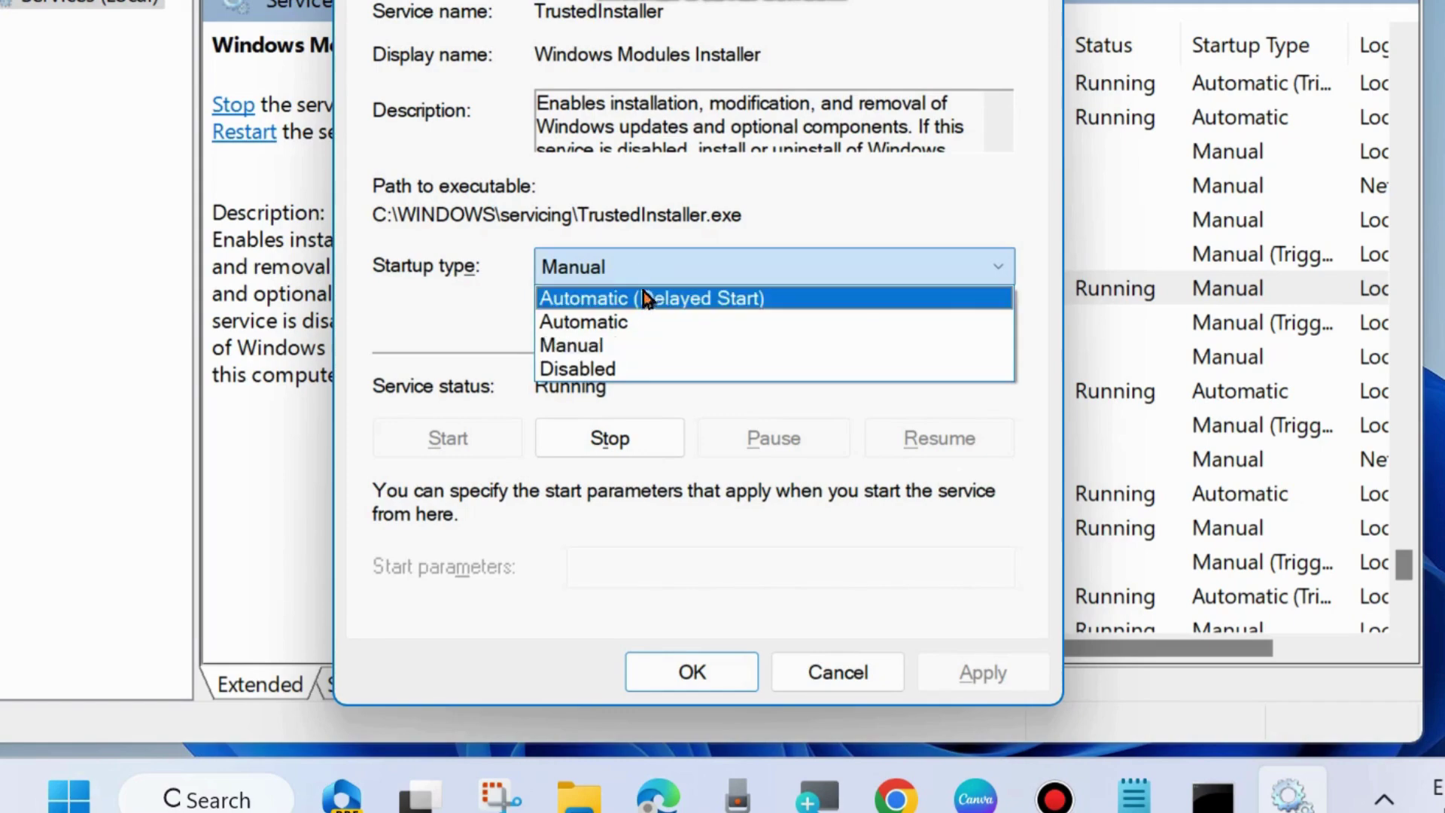
click(639, 323)
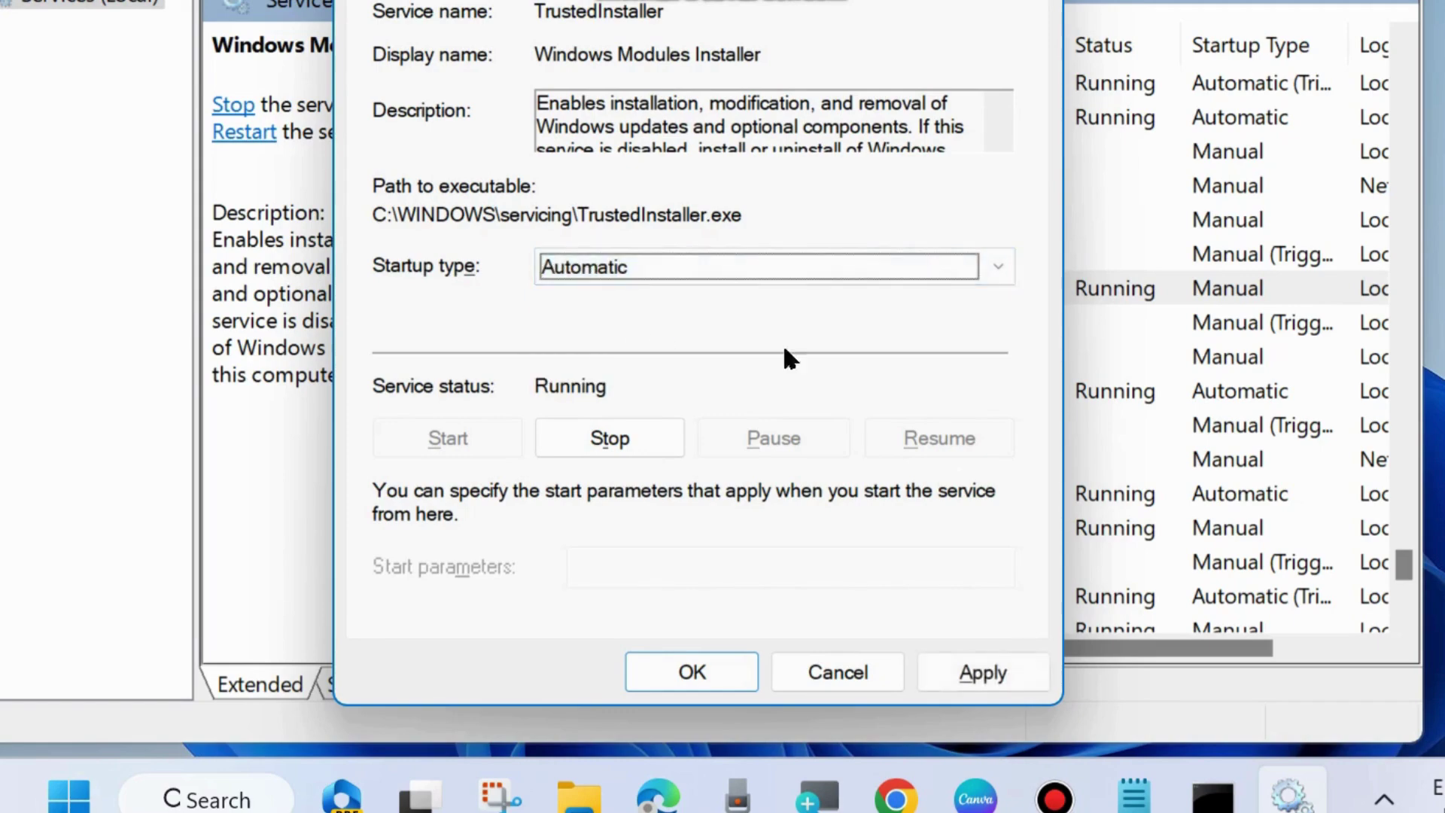
click(981, 678)
click(688, 673)
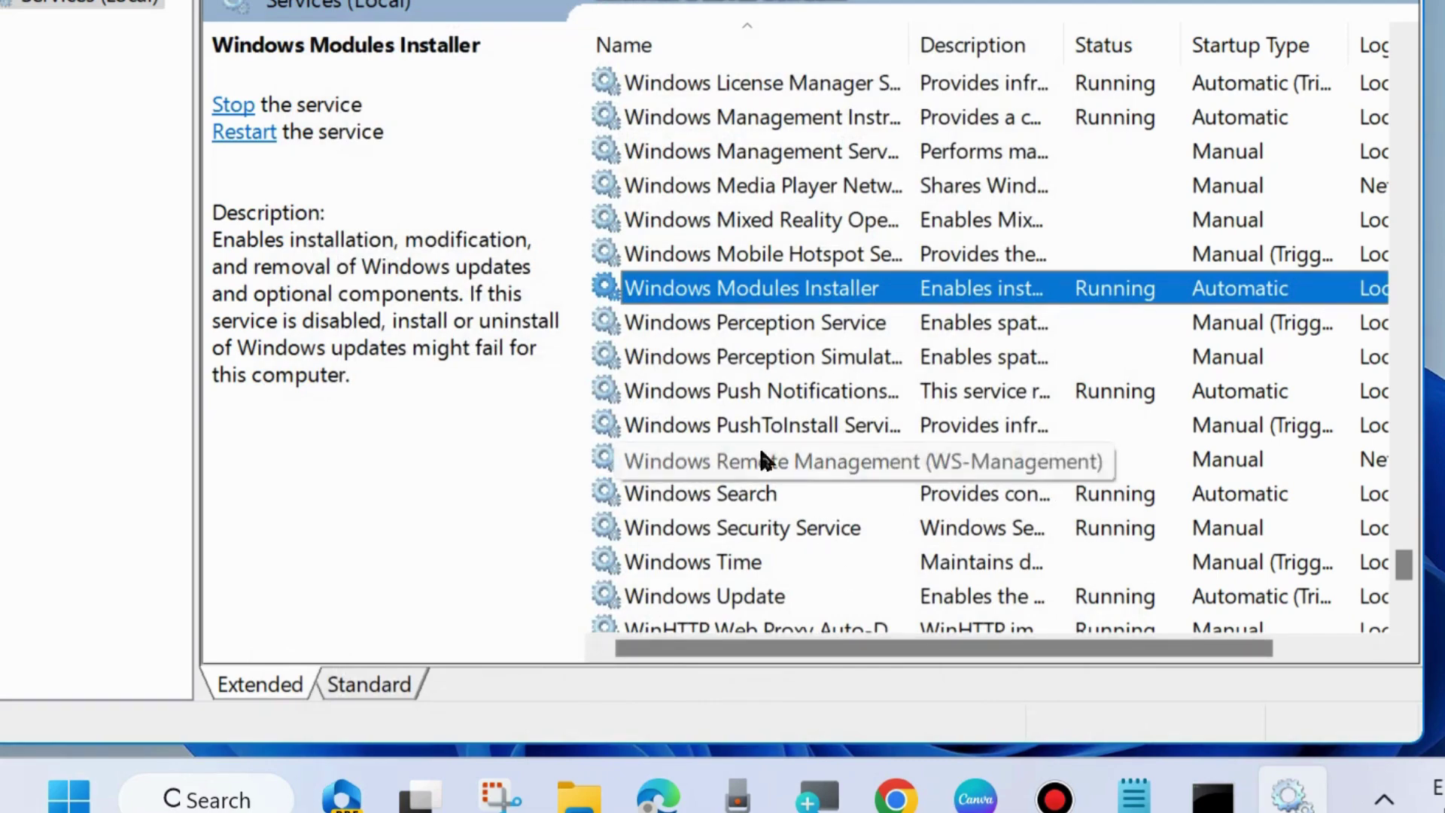
- Close Services with Alt+F4 and run Command Prompt as administrator from search
key(alt+F4)
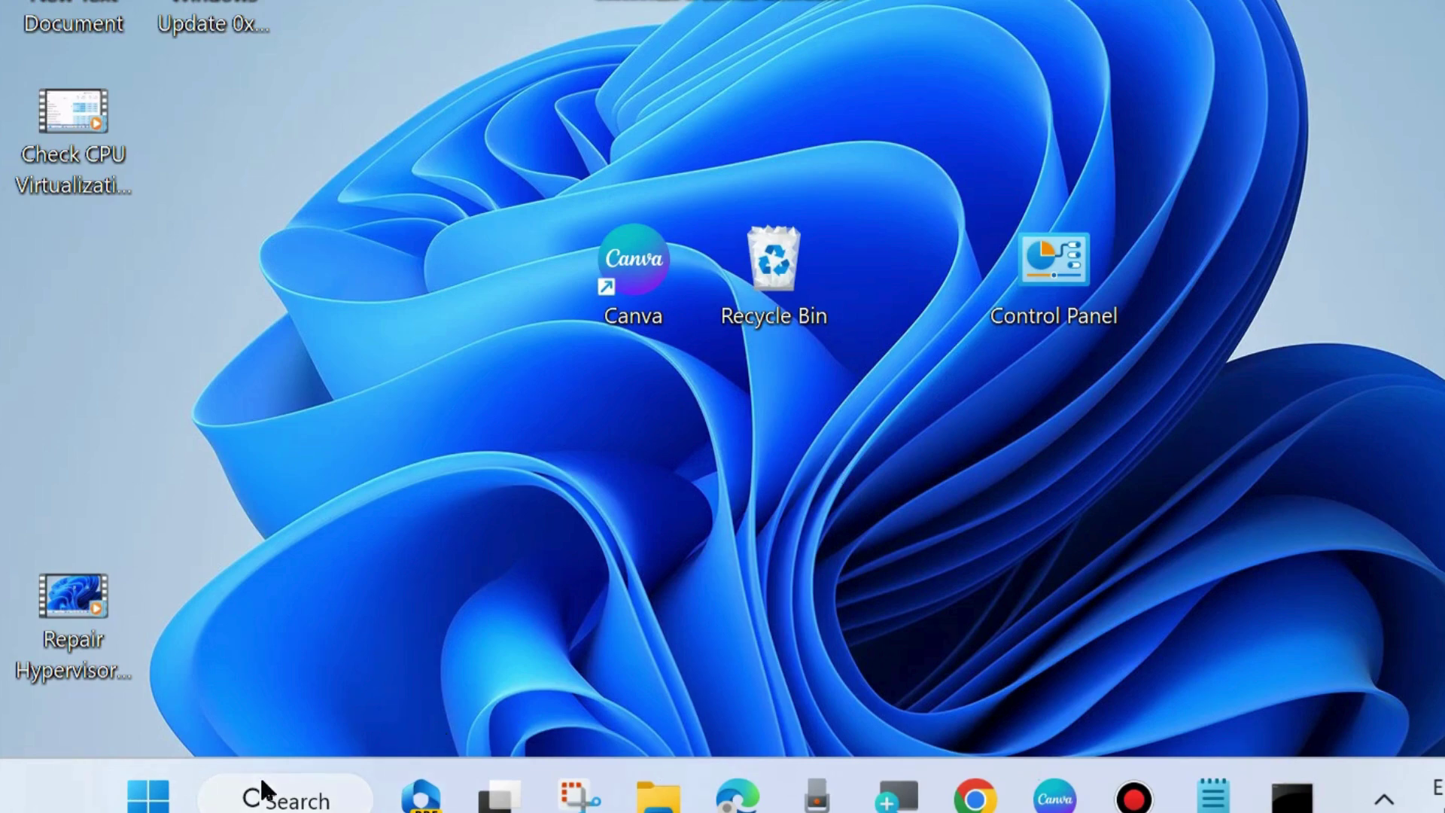
click(280, 799)
text(c)
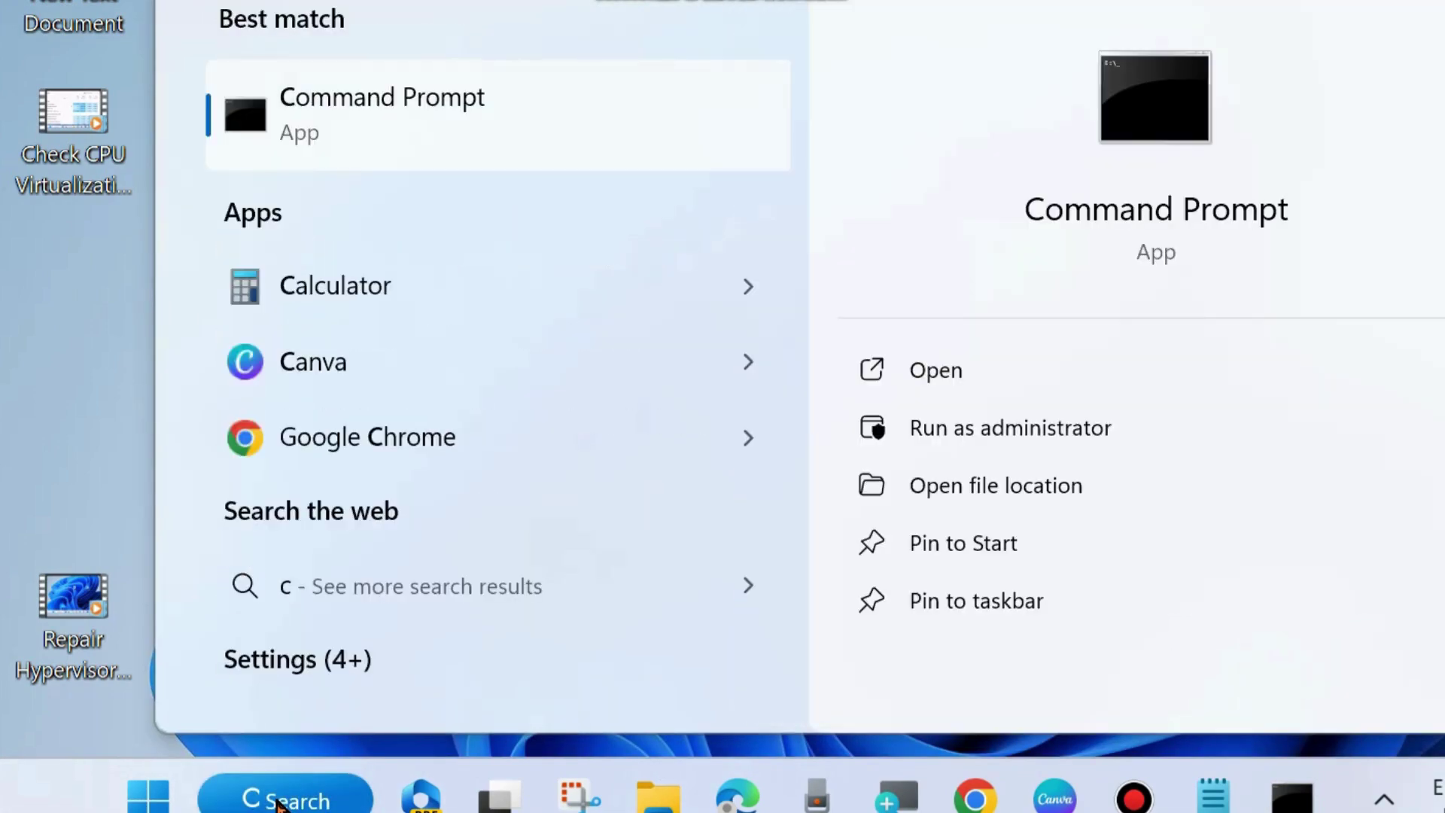
text(md)
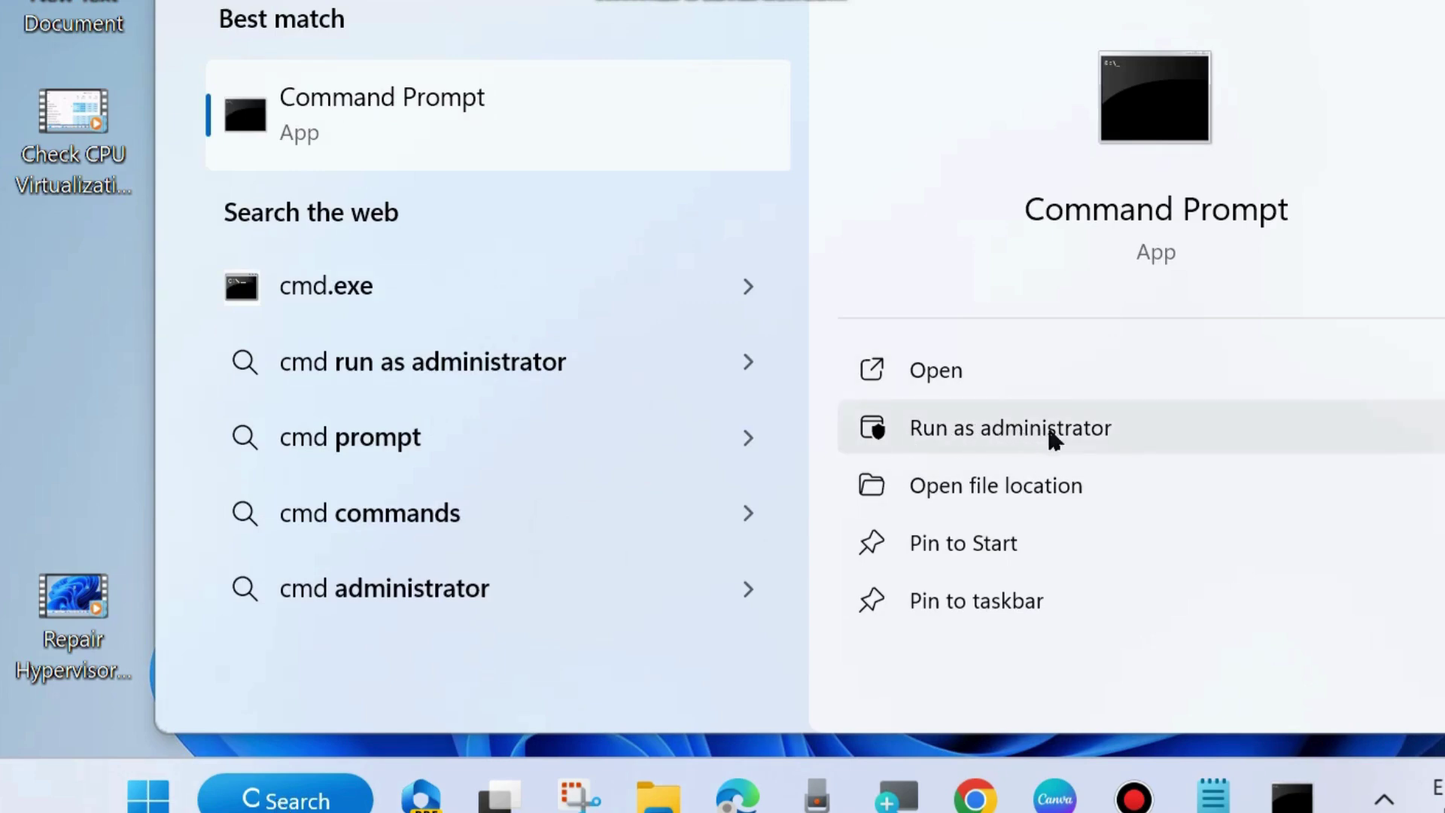
click(1292, 791)
scroll(643, 451, down, 2)
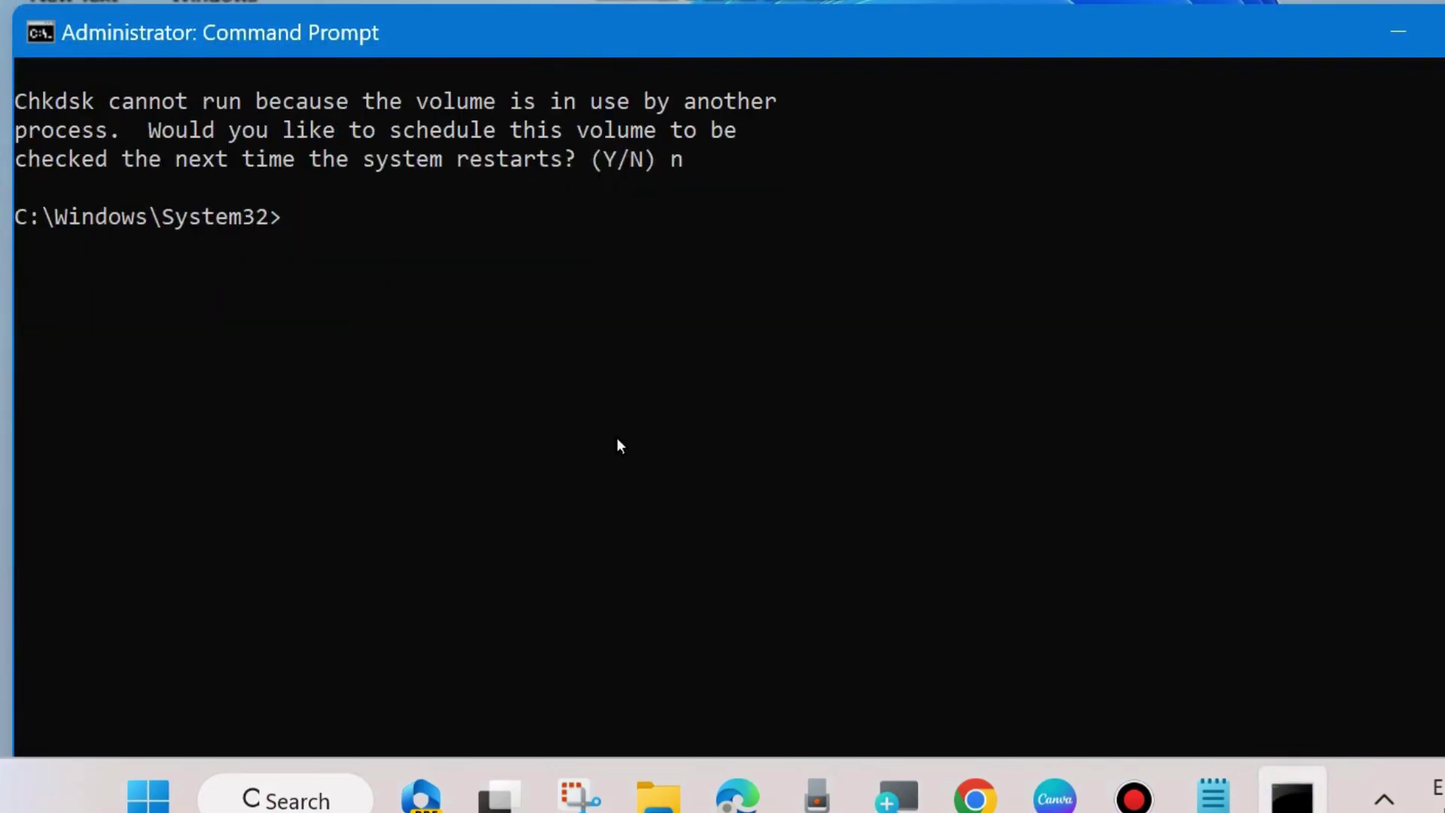
scroll(616, 446, down, 1)
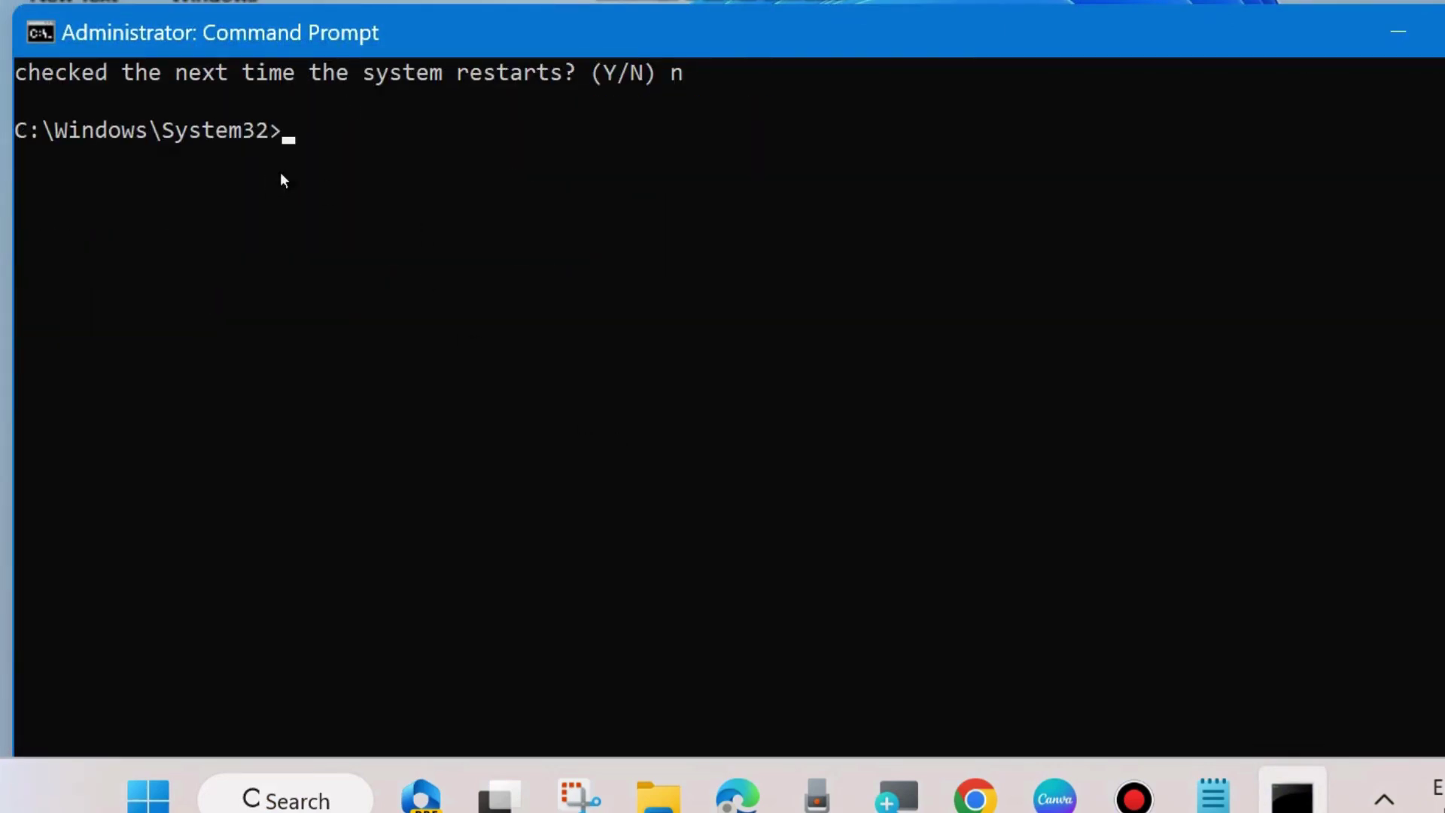
- Bring the Notepad notes forward, move the window aside, and highlight the "ICACLS C:\Windows\winsxs" line
click(1214, 796)
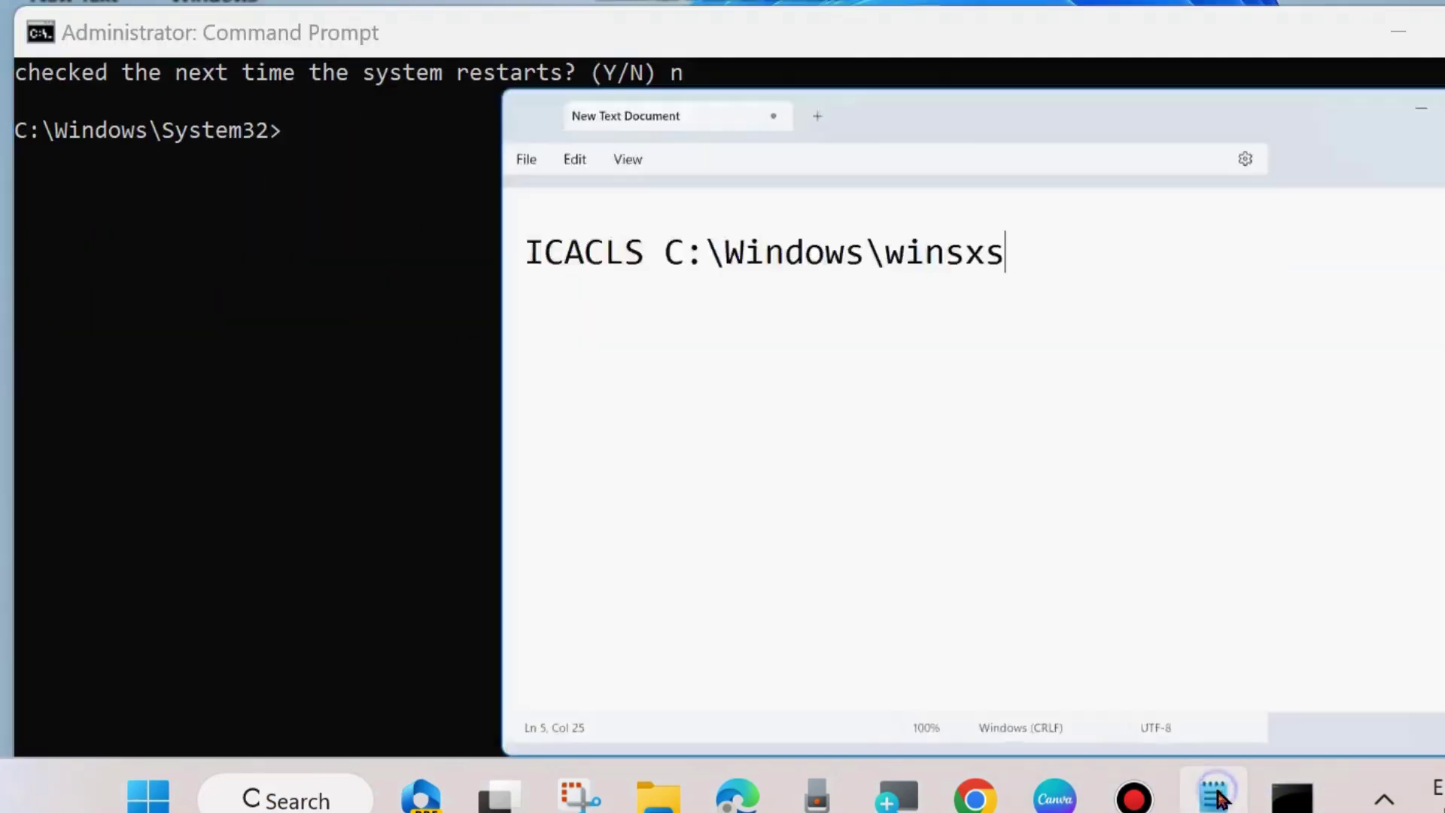
drag(971, 5, 1038, 173)
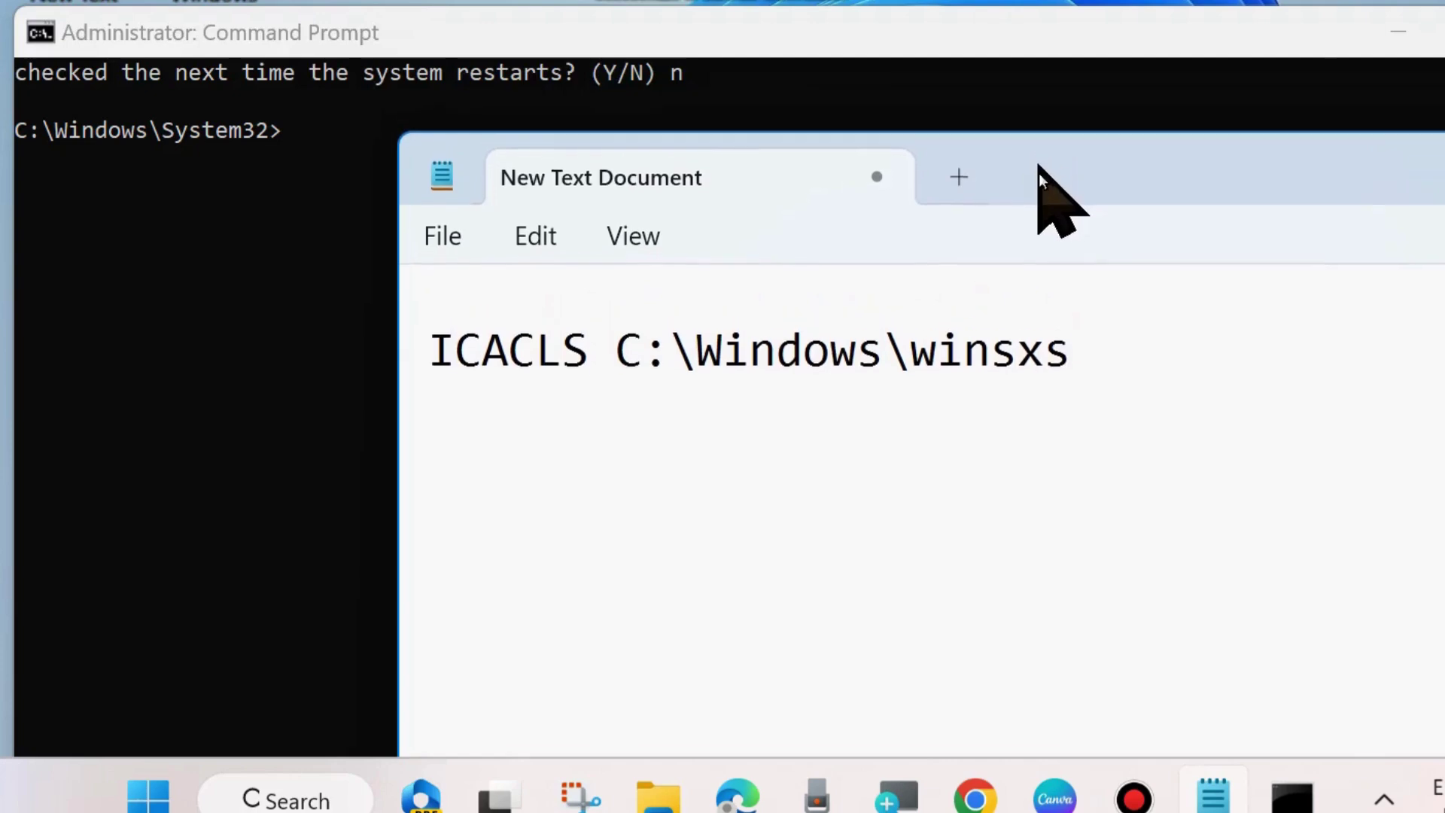
drag(432, 358, 756, 382)
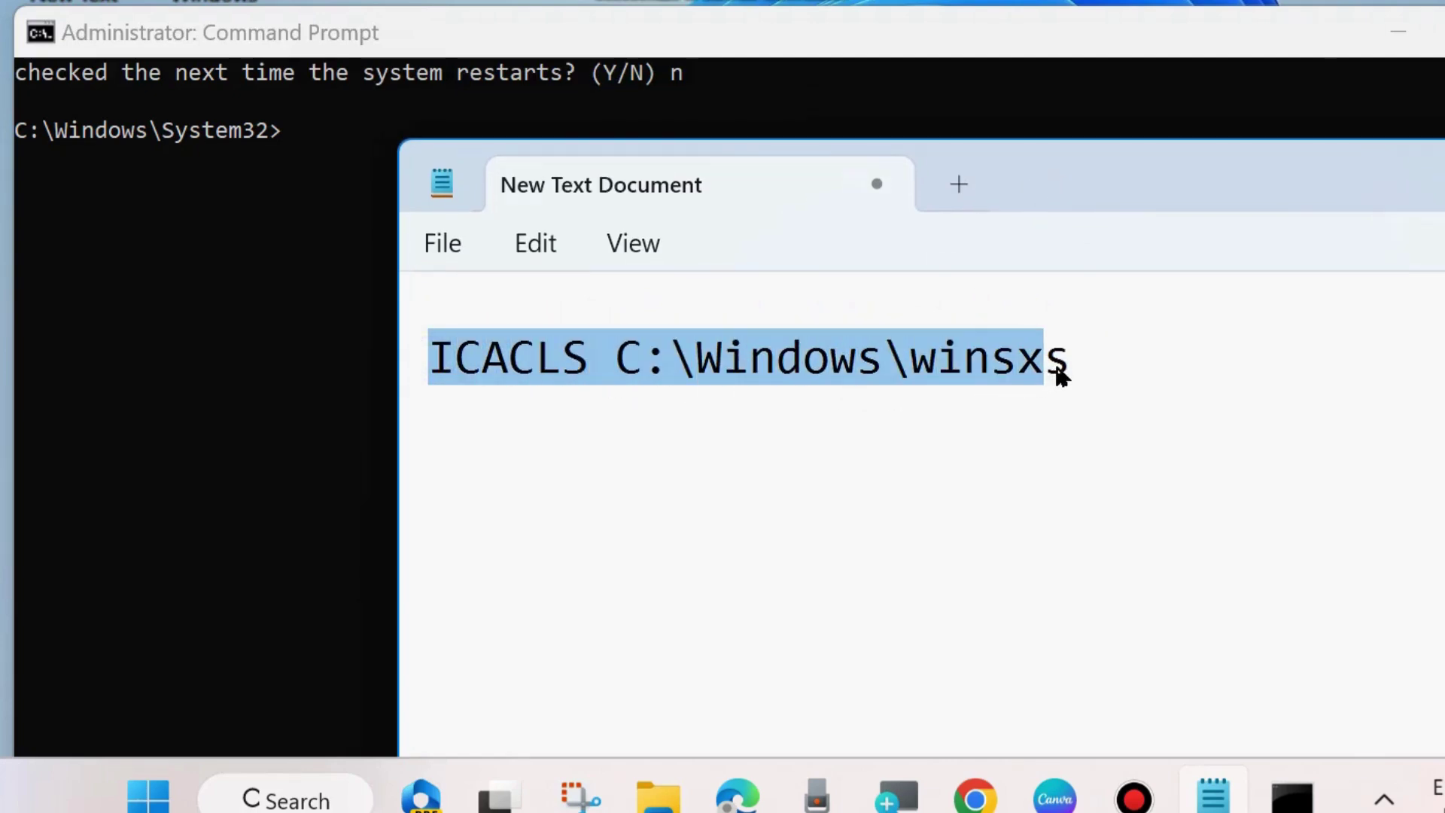
drag(758, 381, 1063, 367)
- Paste "ICACLS C:\Windows\winsxs" at the administrator Command Prompt without running it
click(280, 130)
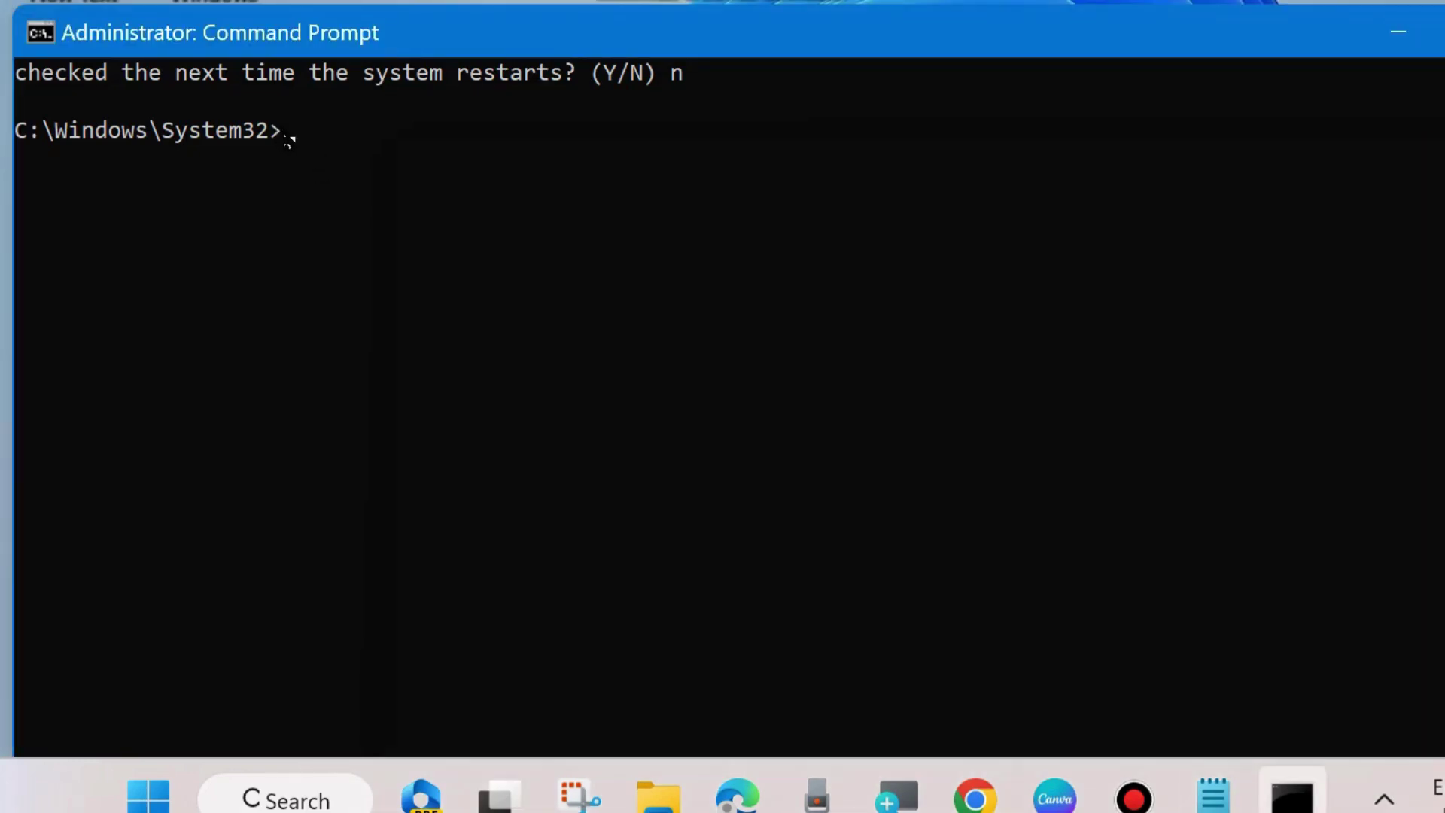
right_click(283, 132)
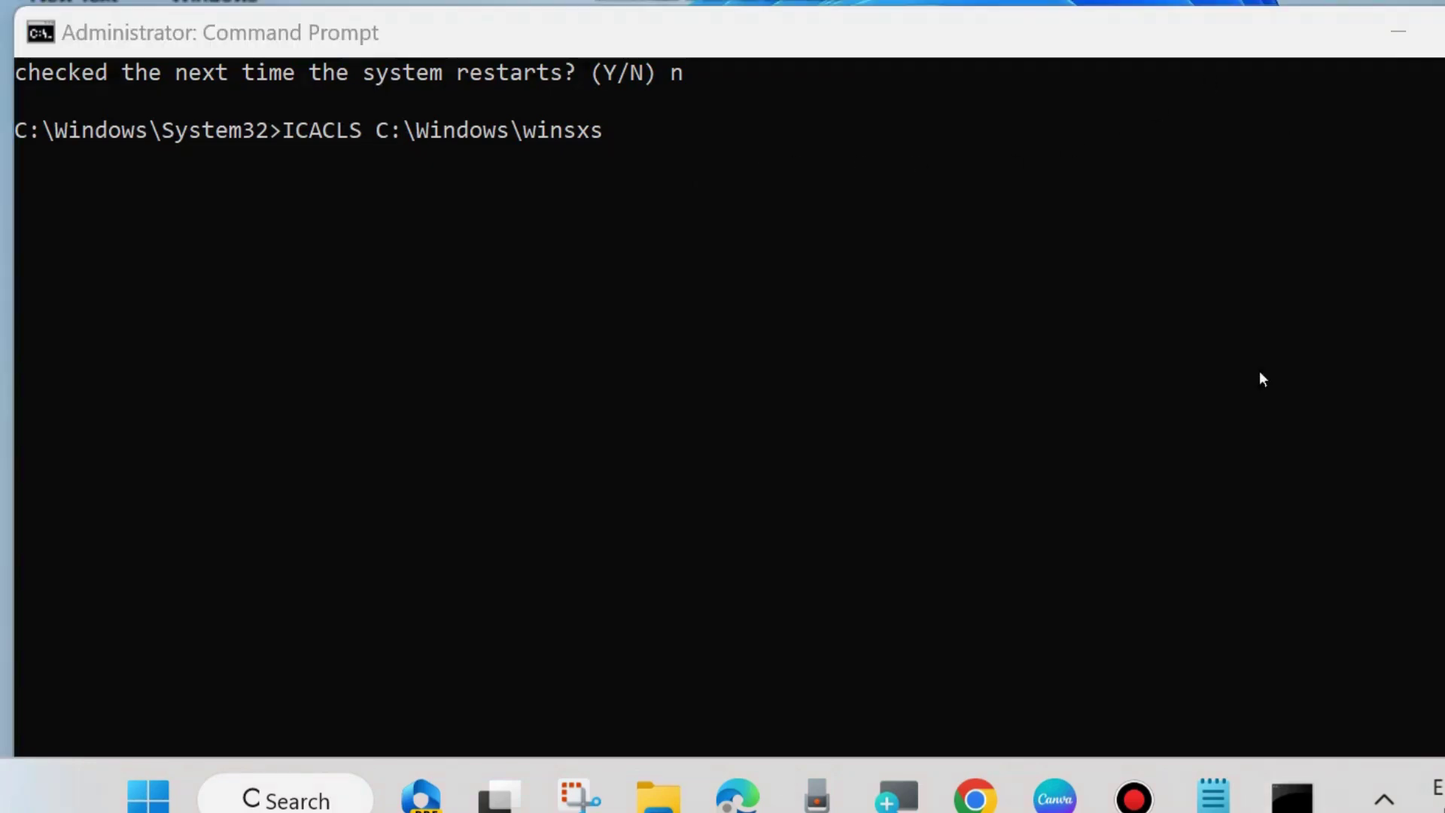
- Highlight the "Modify the Security Descriptions" note line, then minimise Notepad and Command Prompt
click(1213, 796)
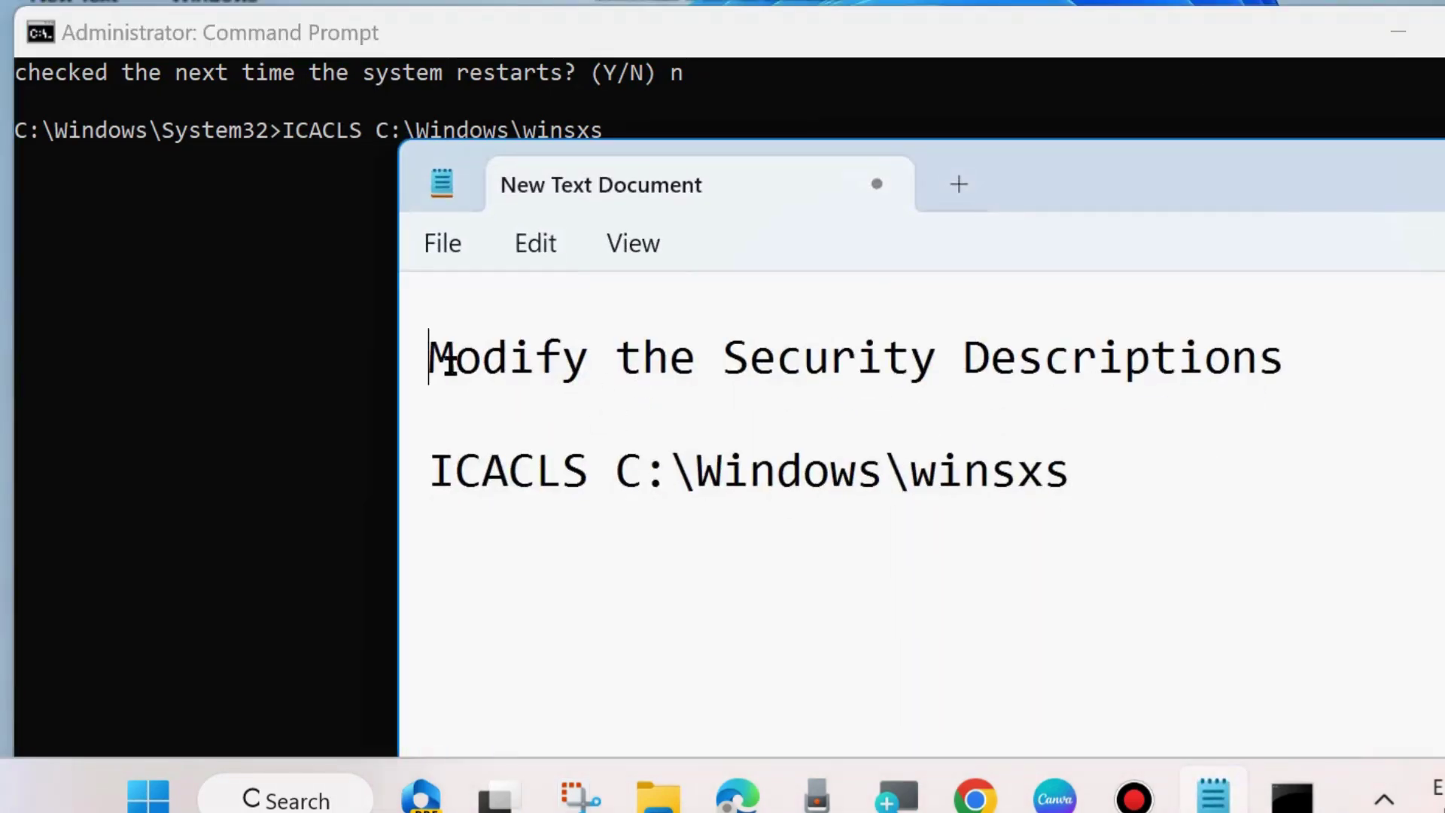
drag(434, 359, 1284, 366)
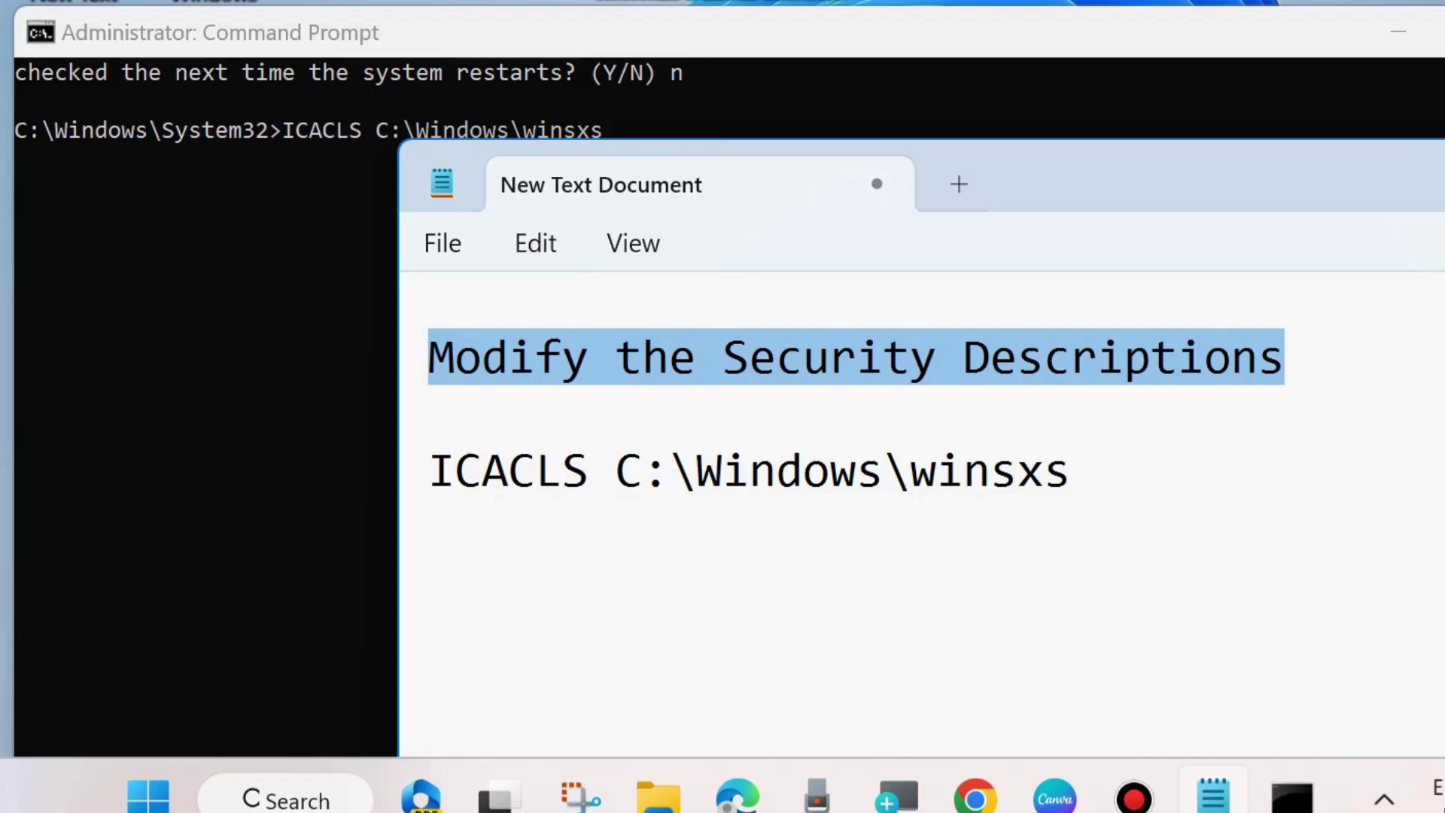
click(1435, 186)
click(1396, 31)
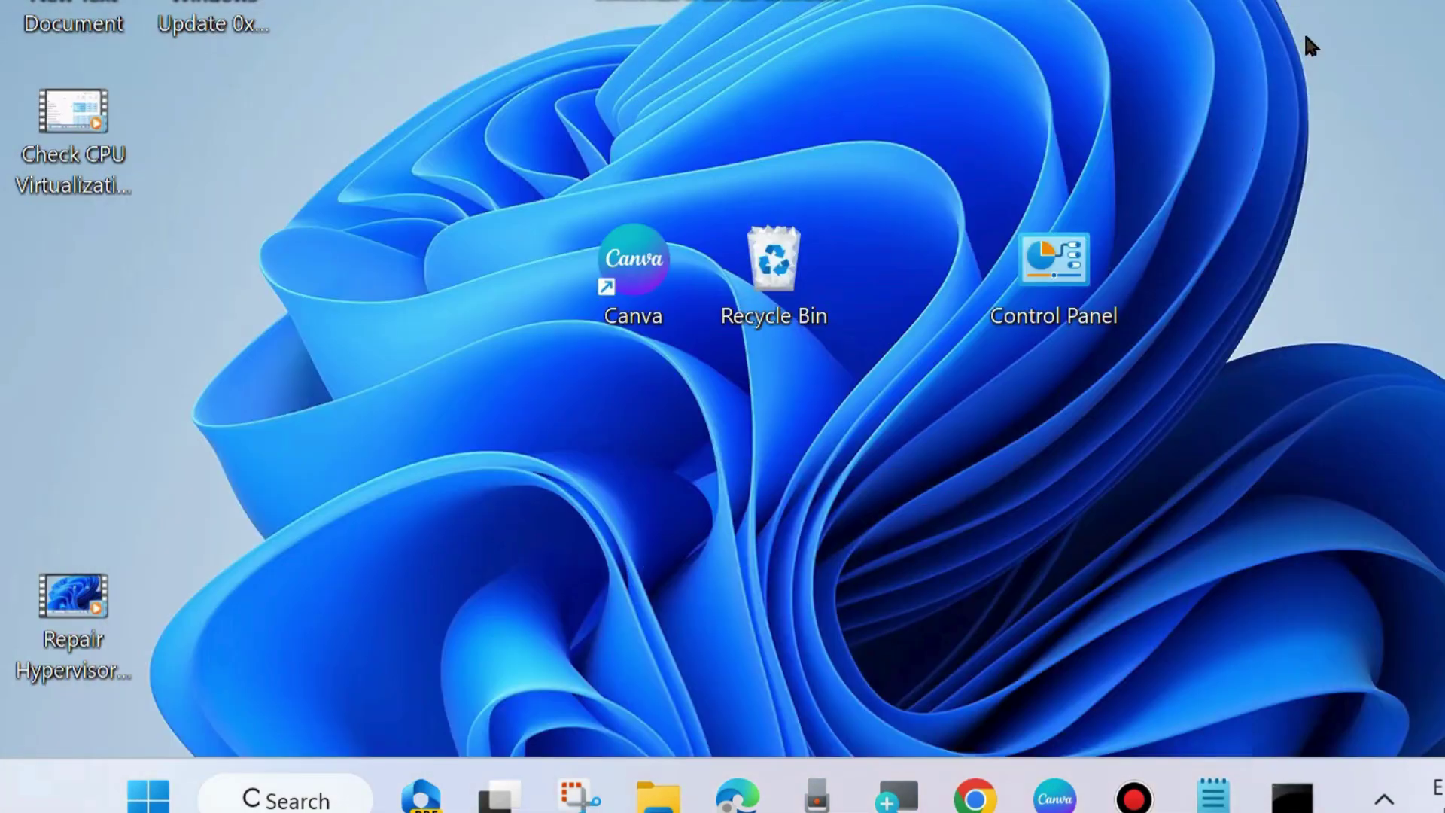